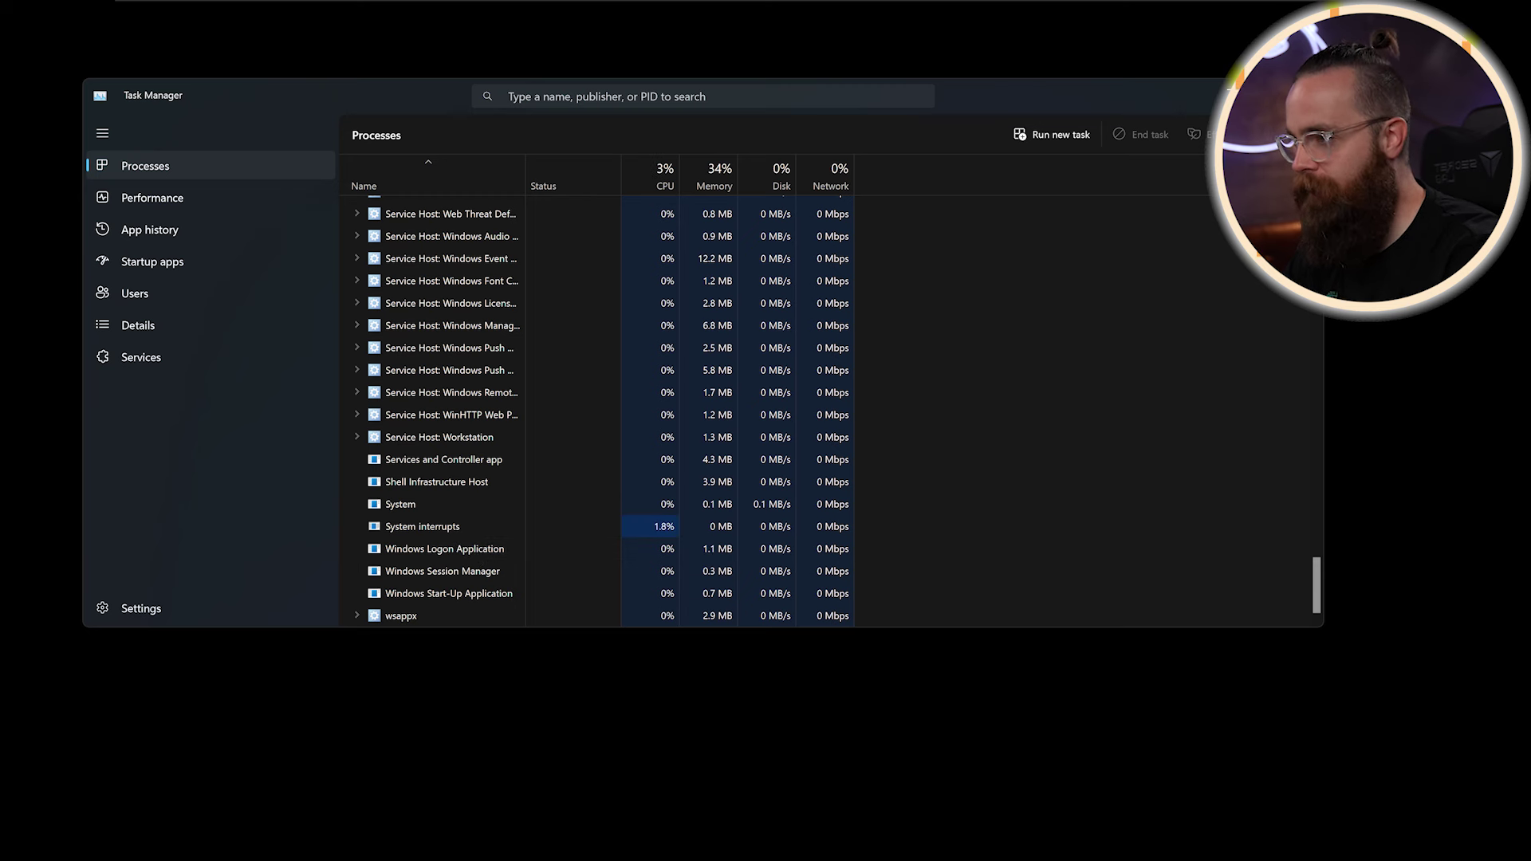
Step: Run a new task named explorer.exe to bring back the Windows desktop shell
drag(874, 196, 992, 153)
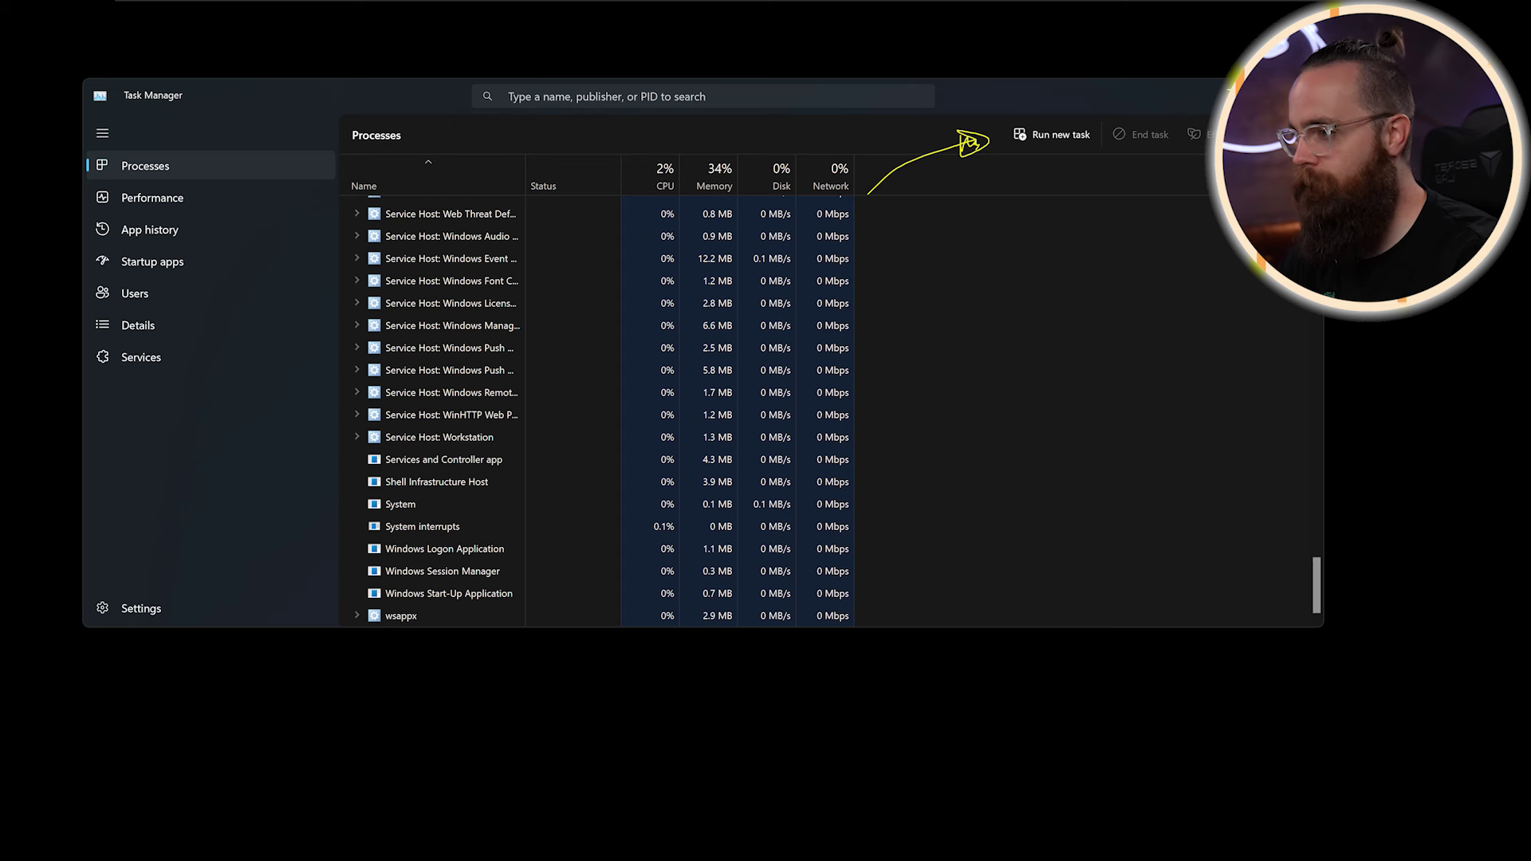
click(1051, 134)
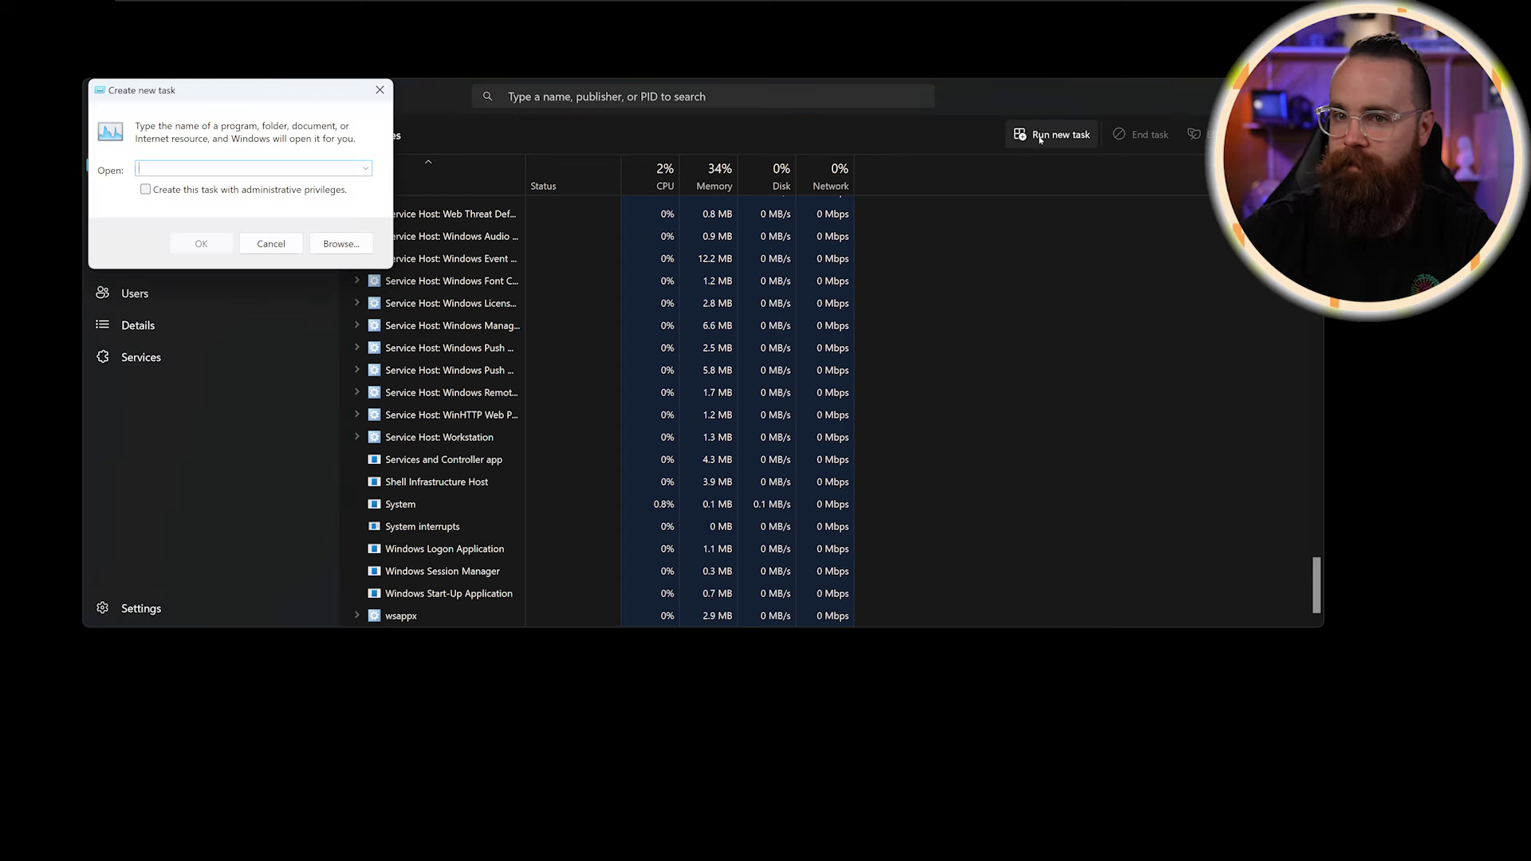
text(explo)
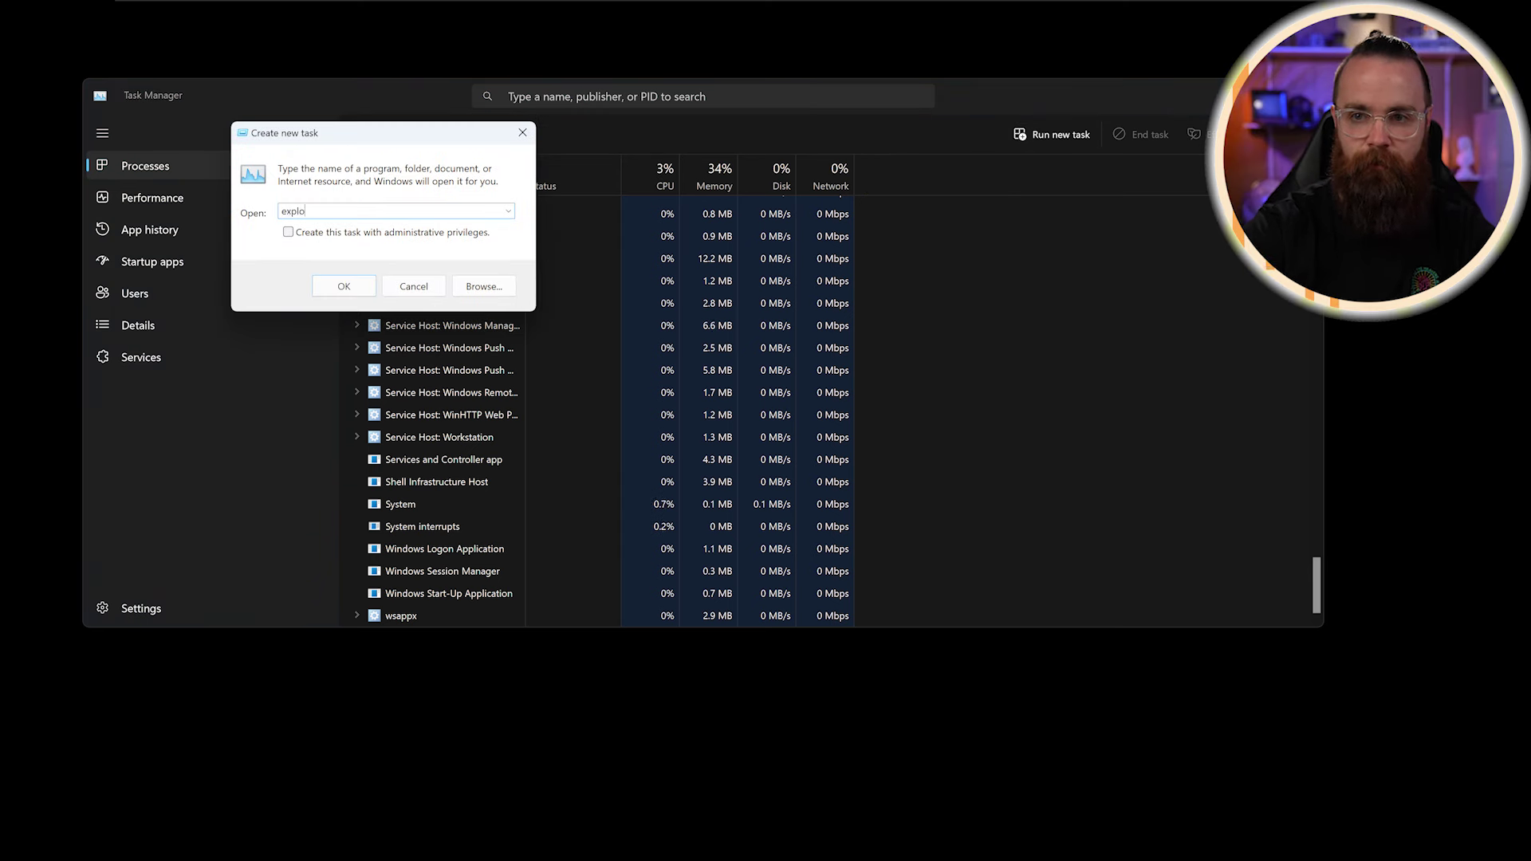
text(rer.exe)
click(363, 291)
Step: Find Windows Explorer among the Windows processes and restart it
scroll(759, 615, down, 3)
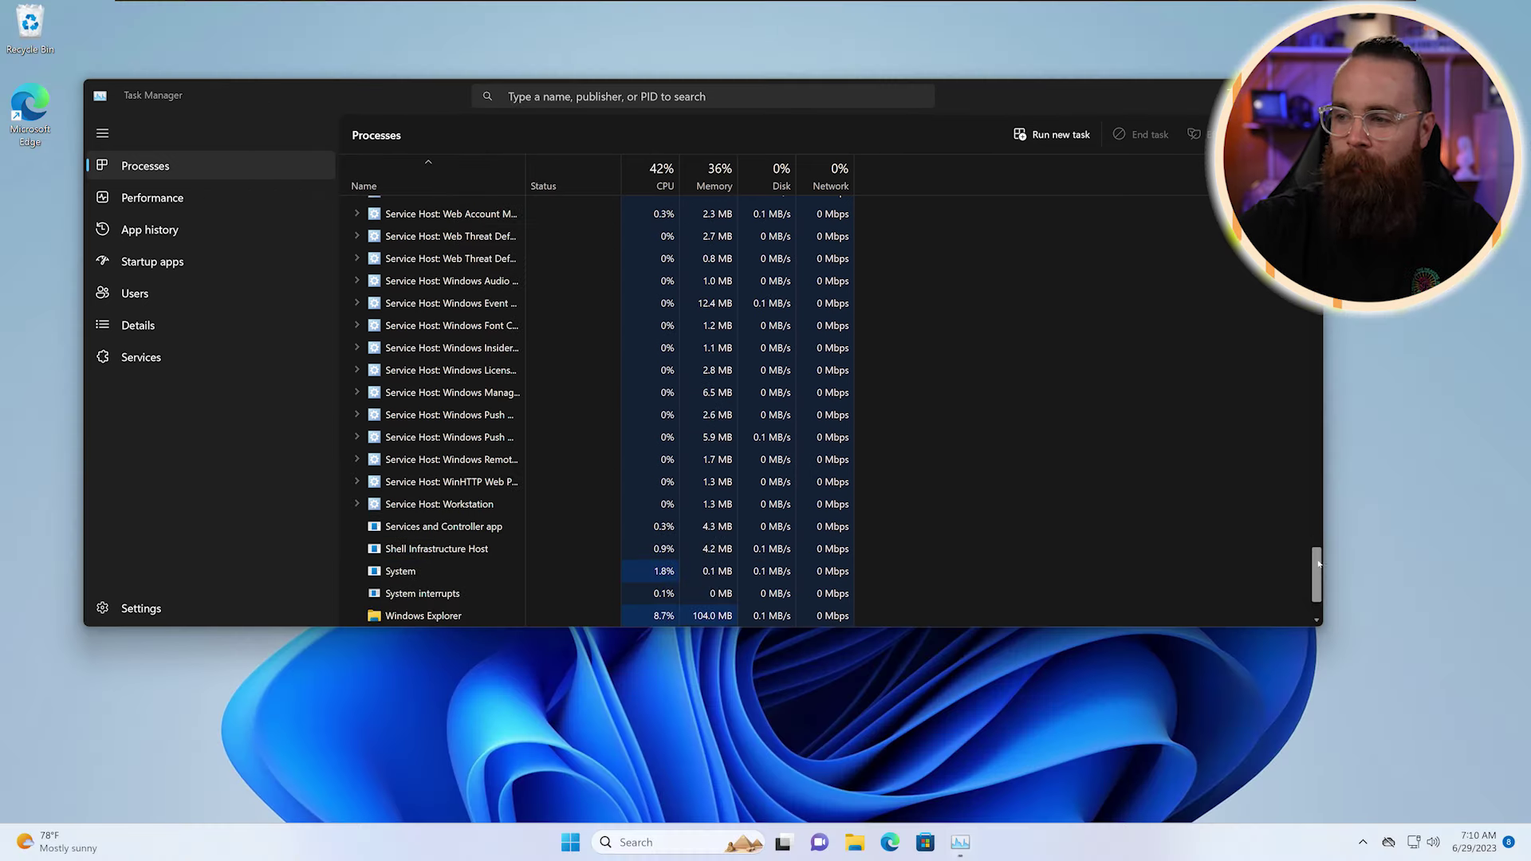
click(428, 527)
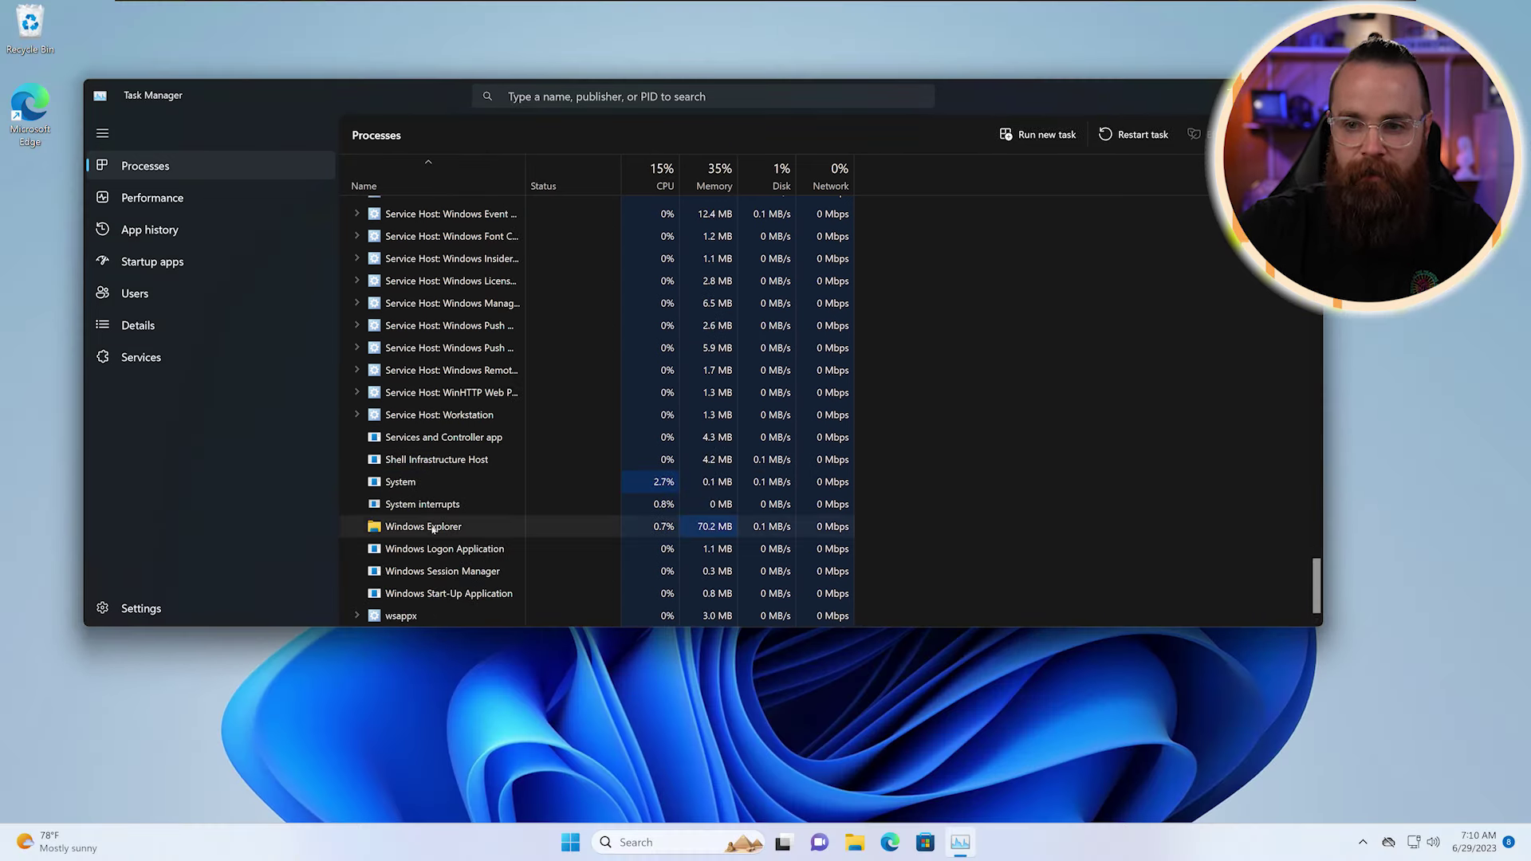
right_click(428, 529)
click(471, 540)
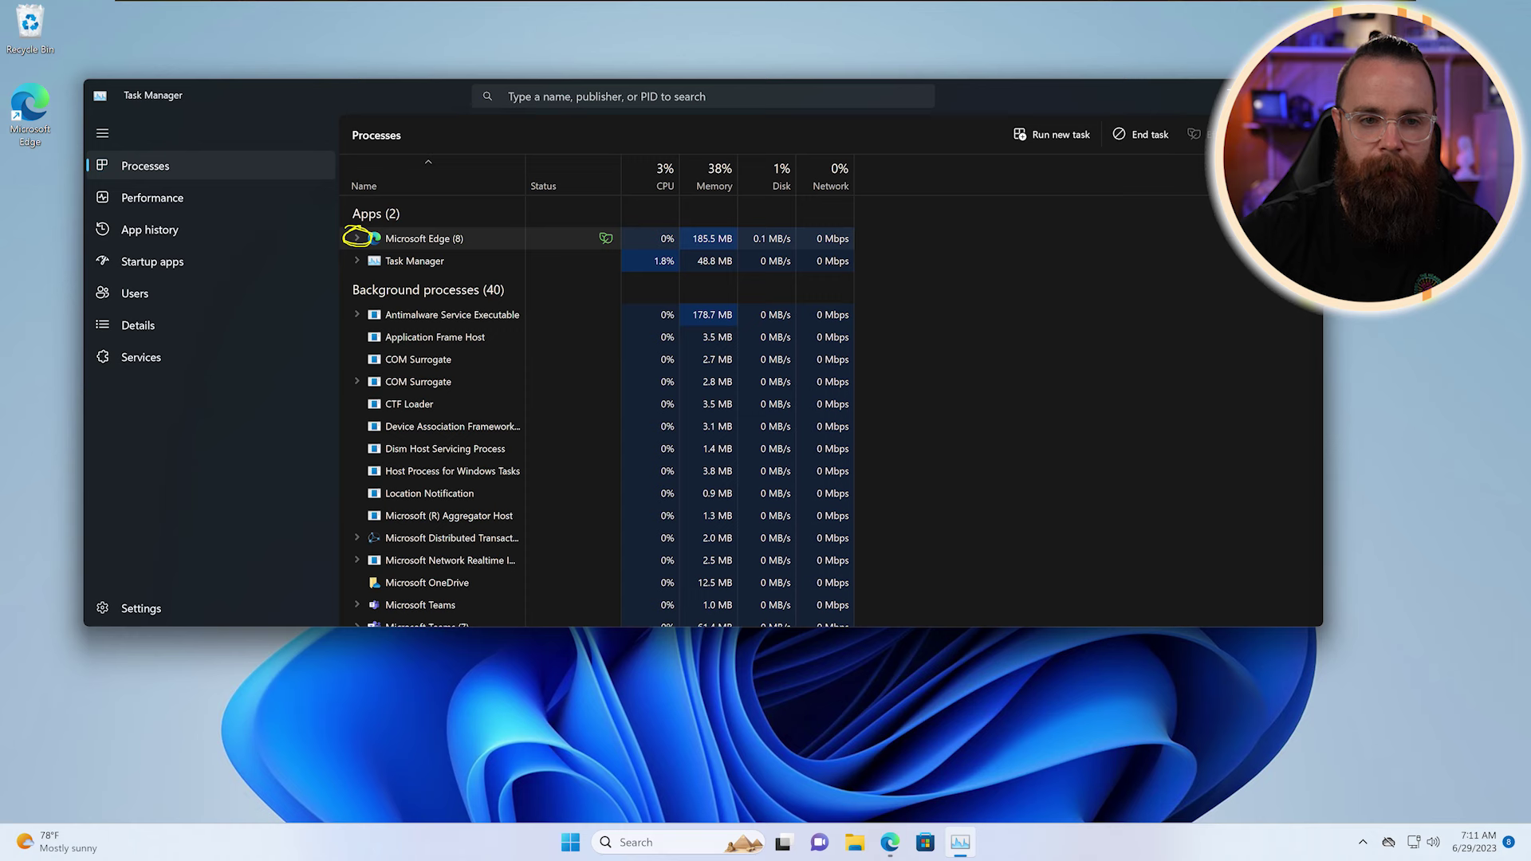
Step: Expand the Microsoft Edge process group and open two new tabs in Edge, loading the suggested Microsoft Edge welcome address in the last one
click(357, 239)
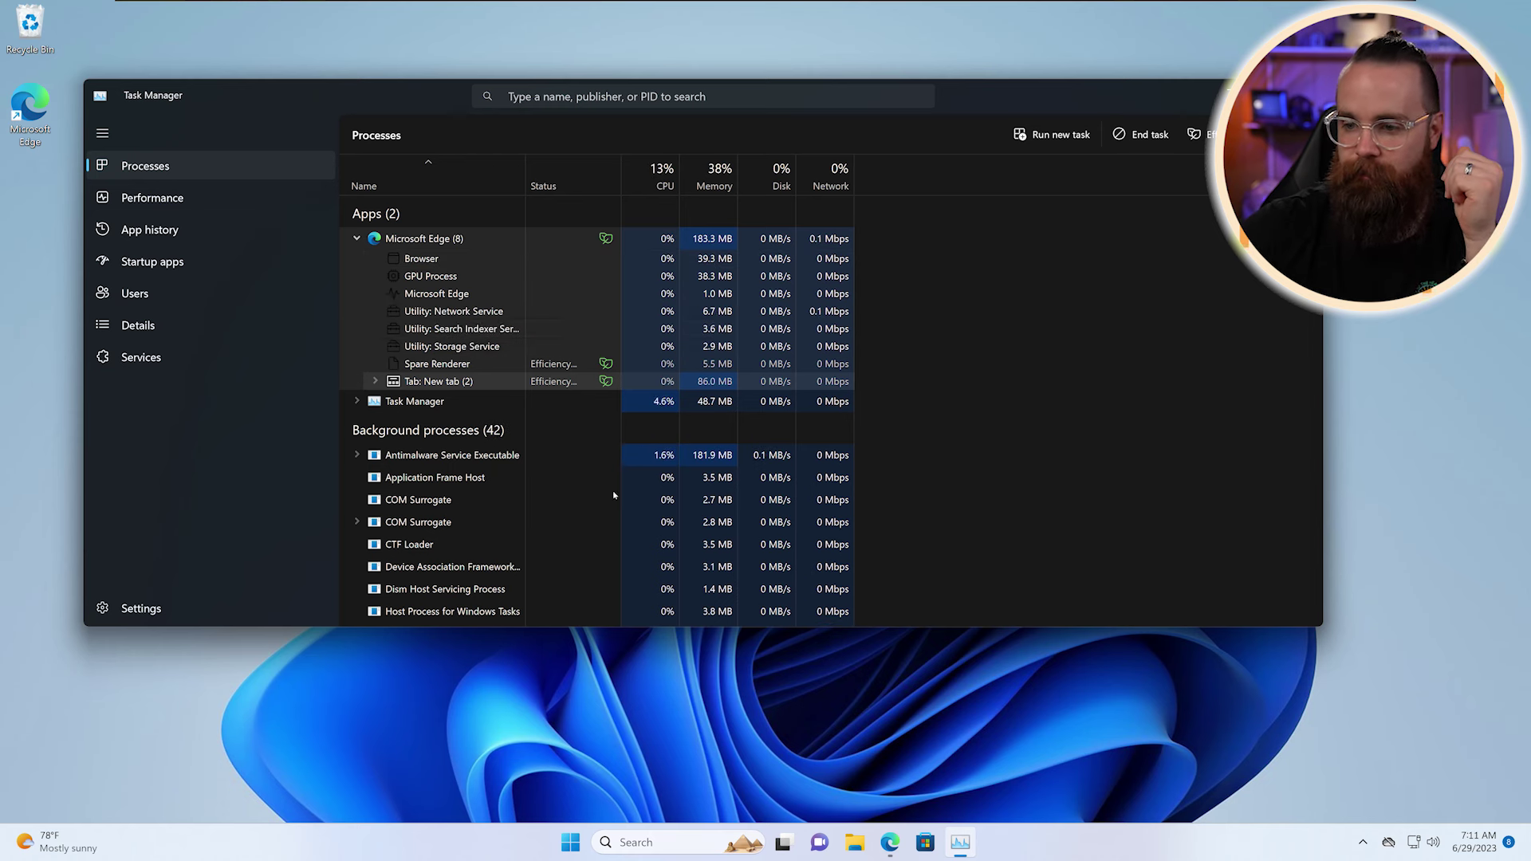
click(890, 842)
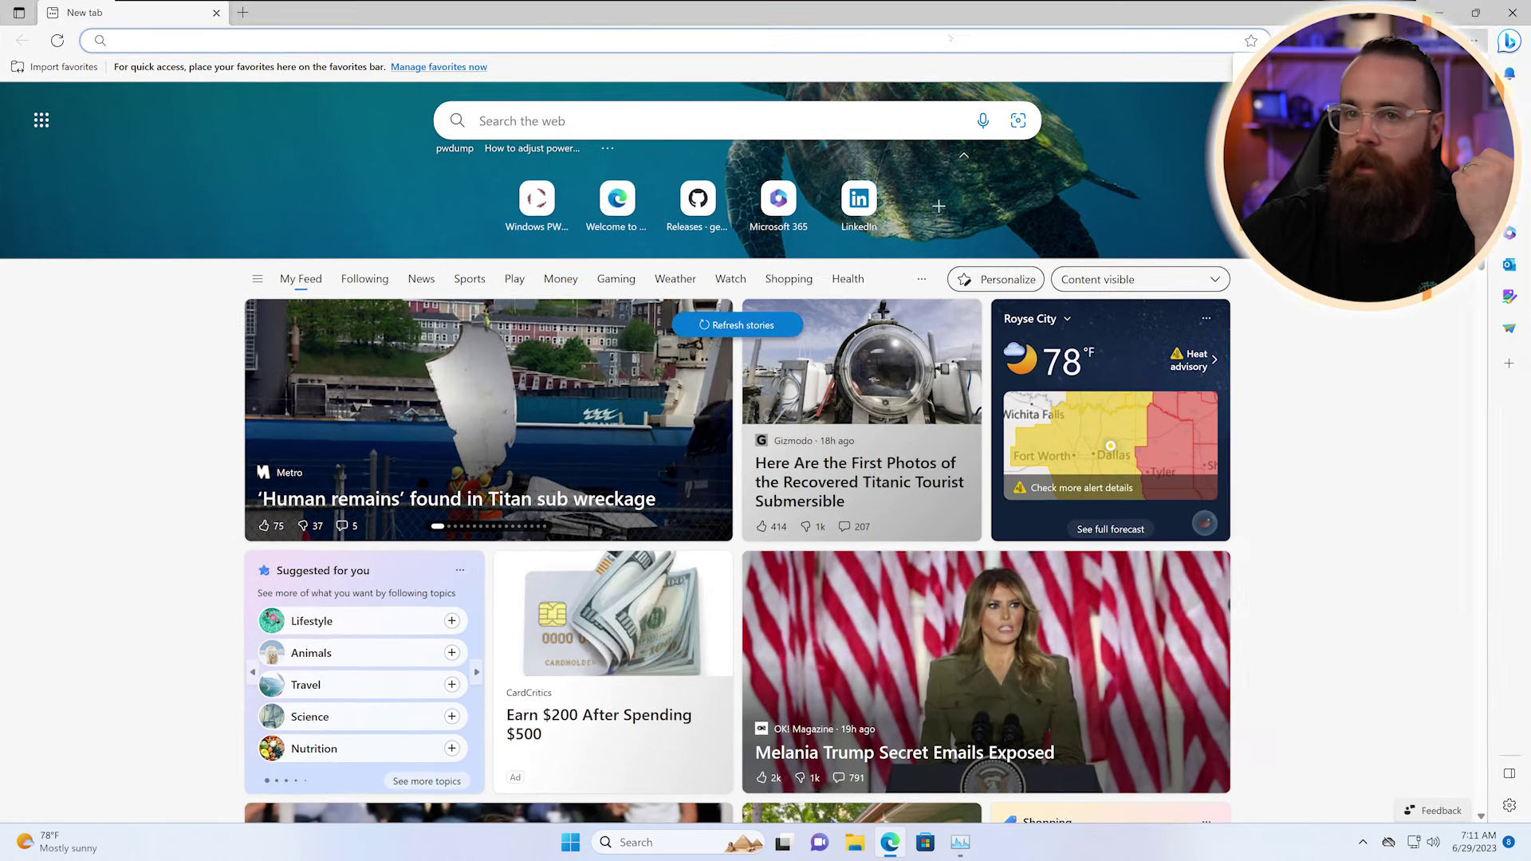
click(243, 12)
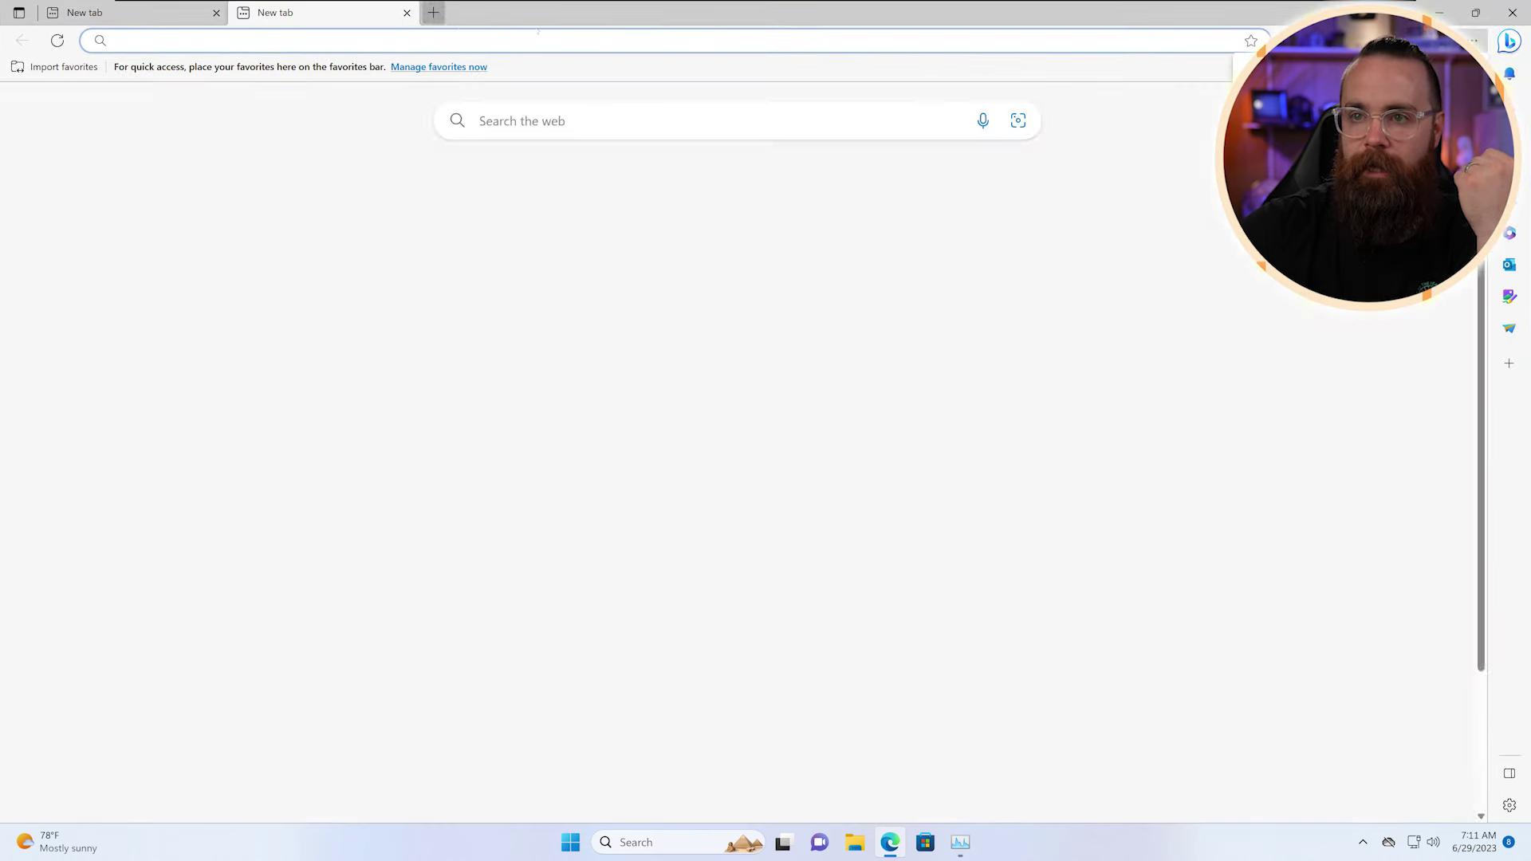
click(433, 12)
text(go)
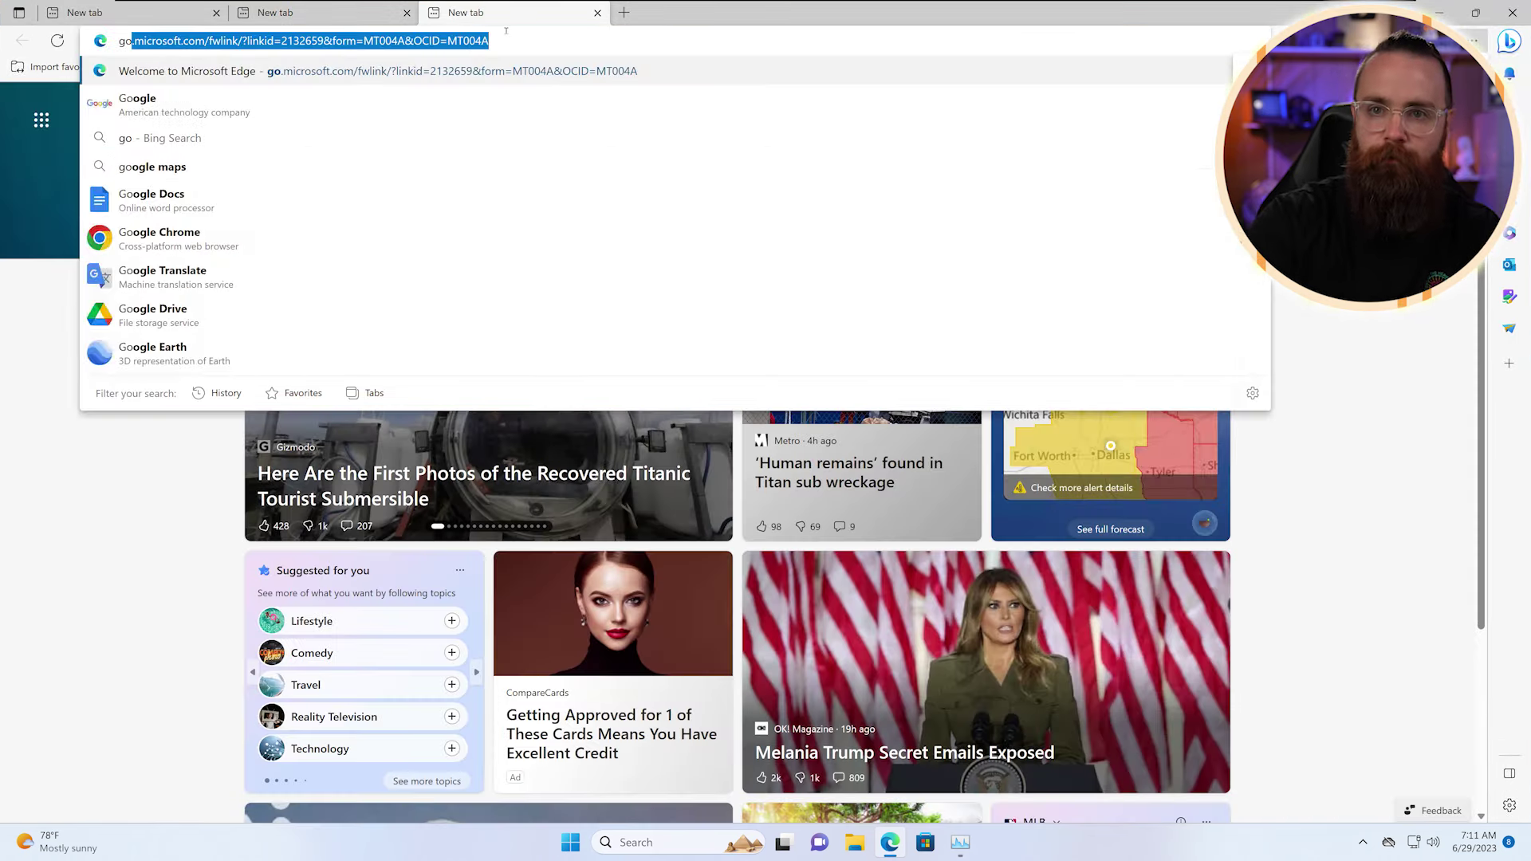
key(Return)
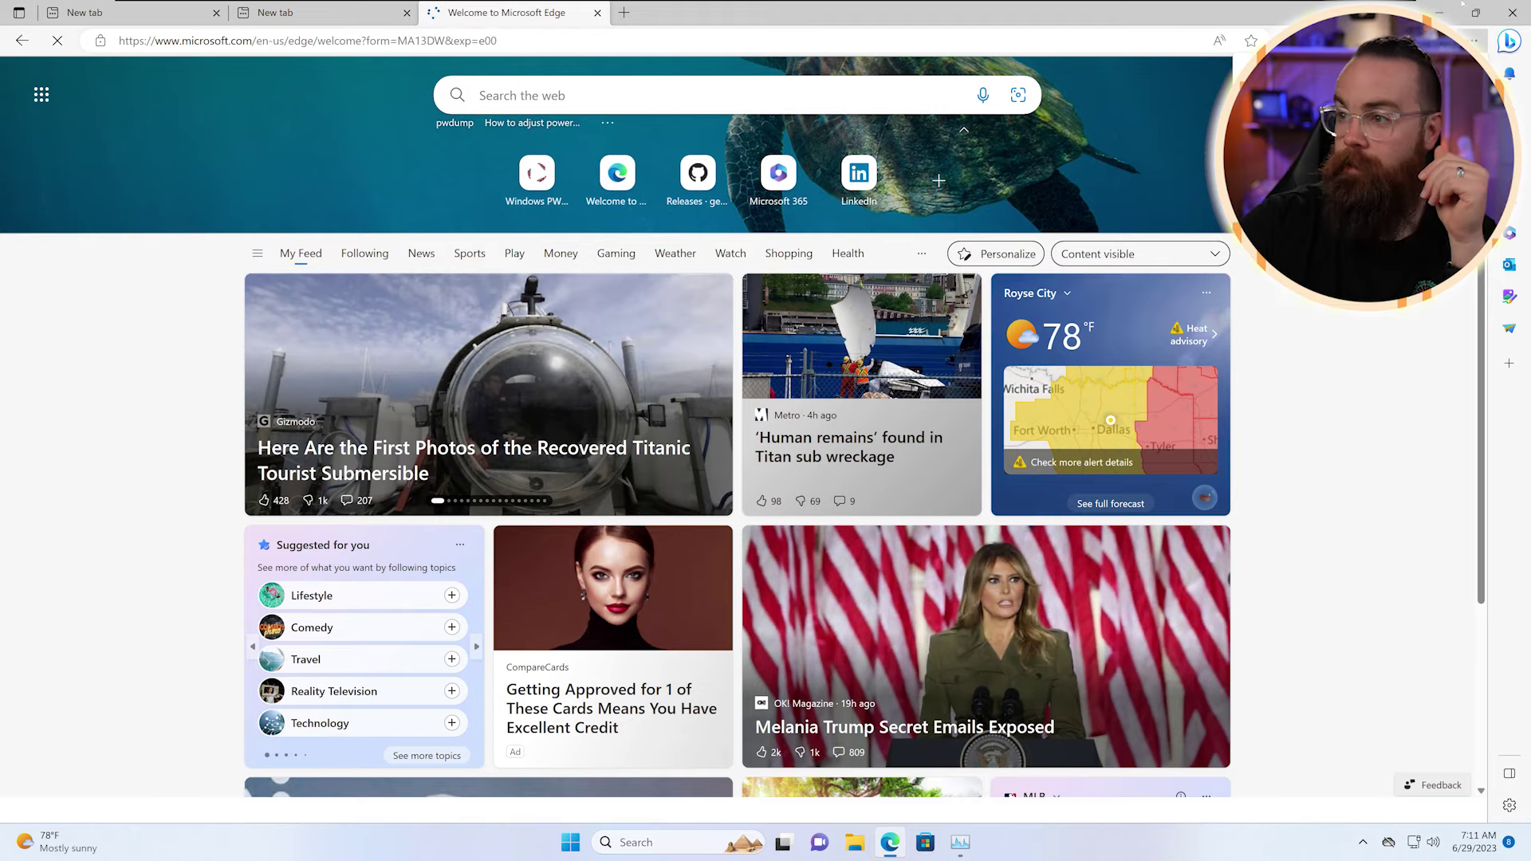
Step: Minimize Edge and examine the CPU, memory, disk and network usage of its individual processes in Task Manager
key(super+Down)
key(super+Down)
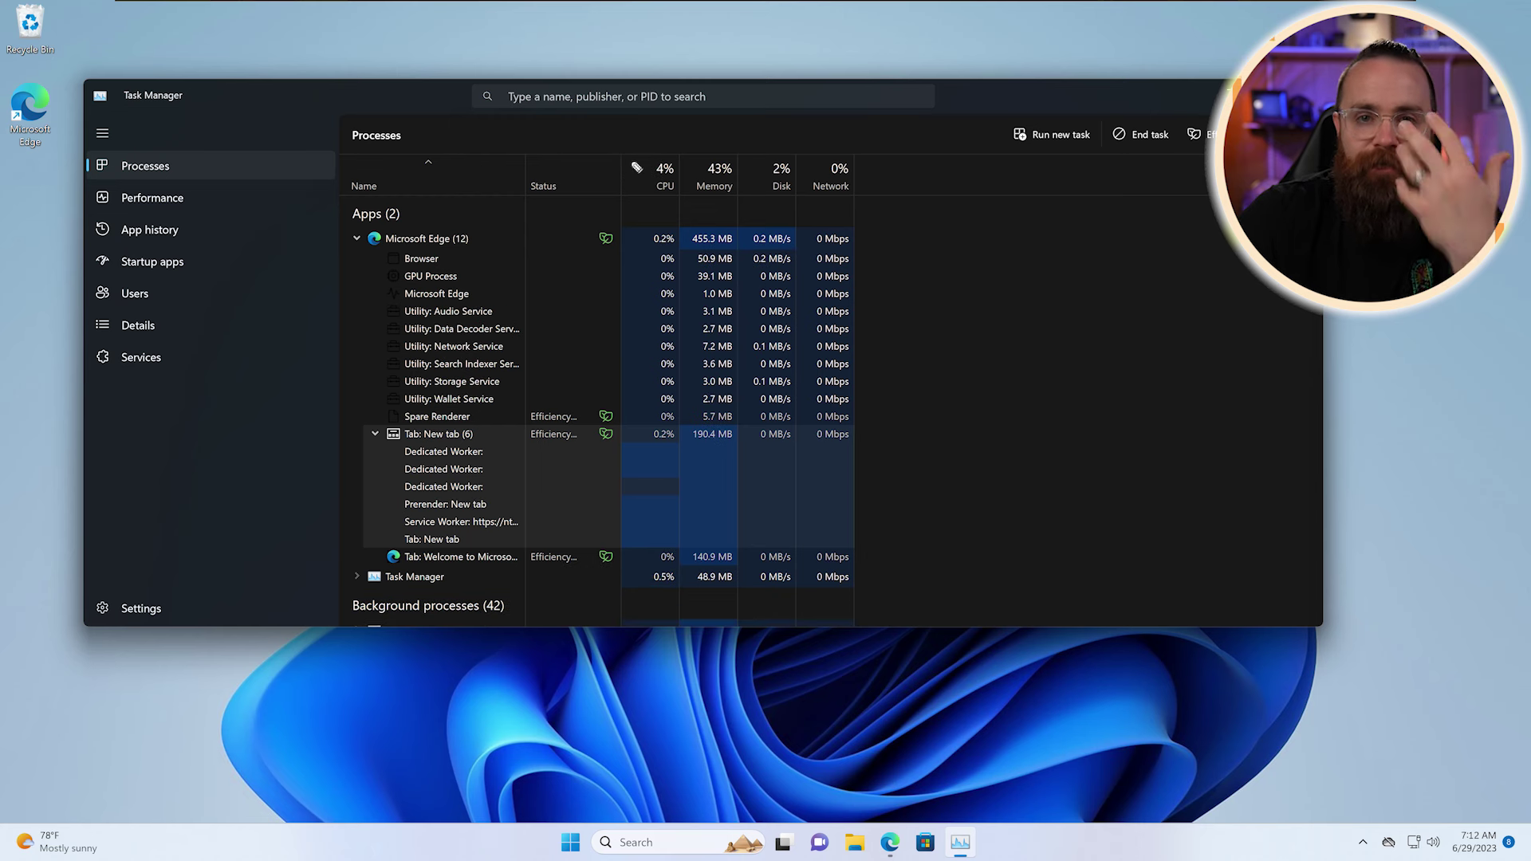
mouse_move(638, 146)
mouse_down()
mouse_move(735, 194)
mouse_move(732, 151)
mouse_up()
mouse_move(770, 150)
mouse_down()
mouse_move(759, 192)
mouse_move(873, 193)
mouse_move(833, 143)
mouse_up()
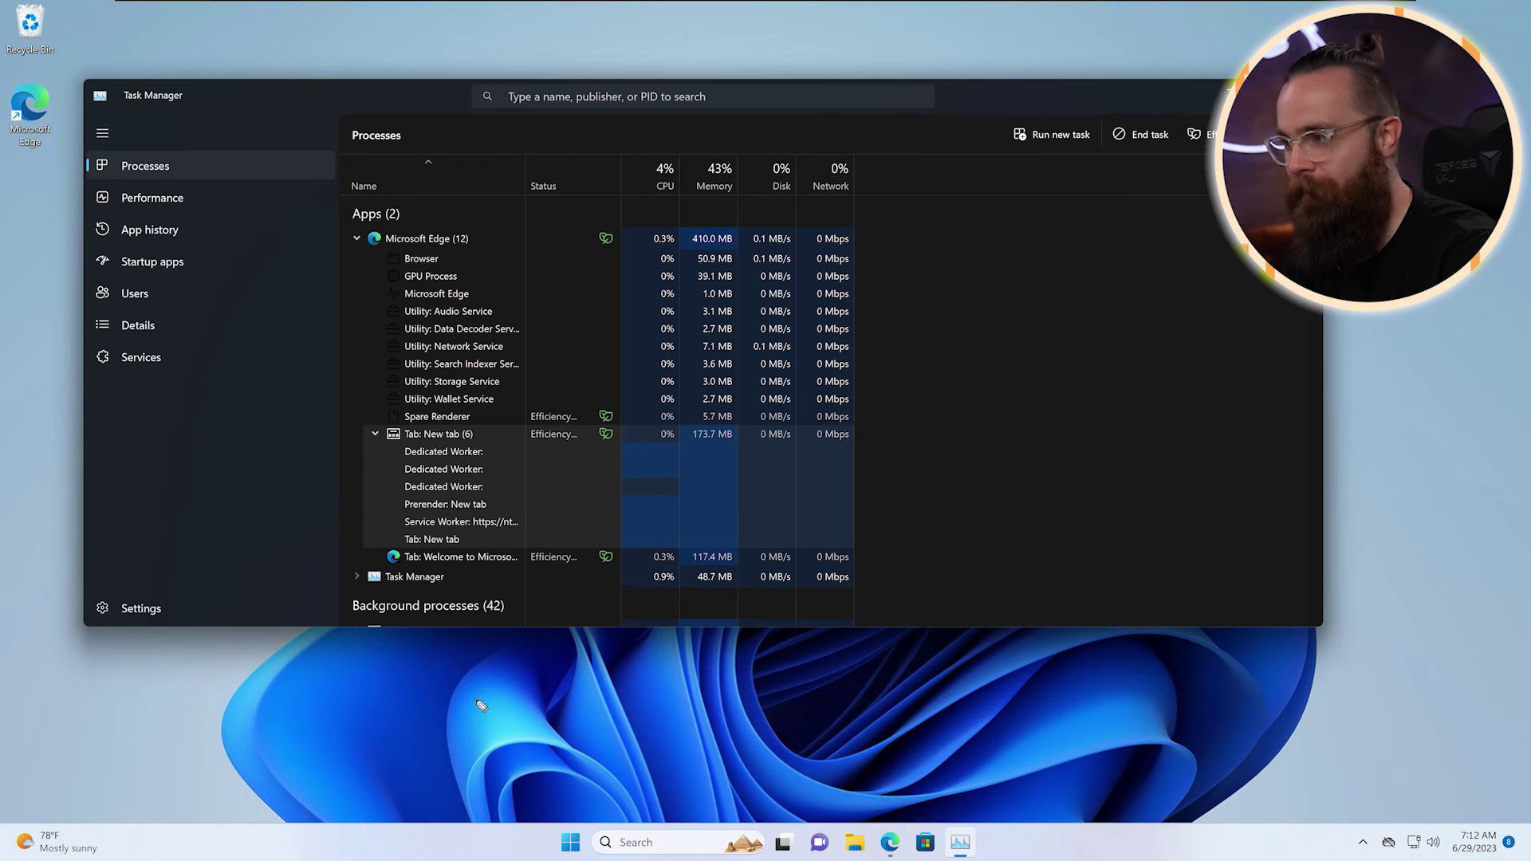
Step: Switch to Microsoft Edge and open a large batch of new empty tabs to load the system
click(890, 842)
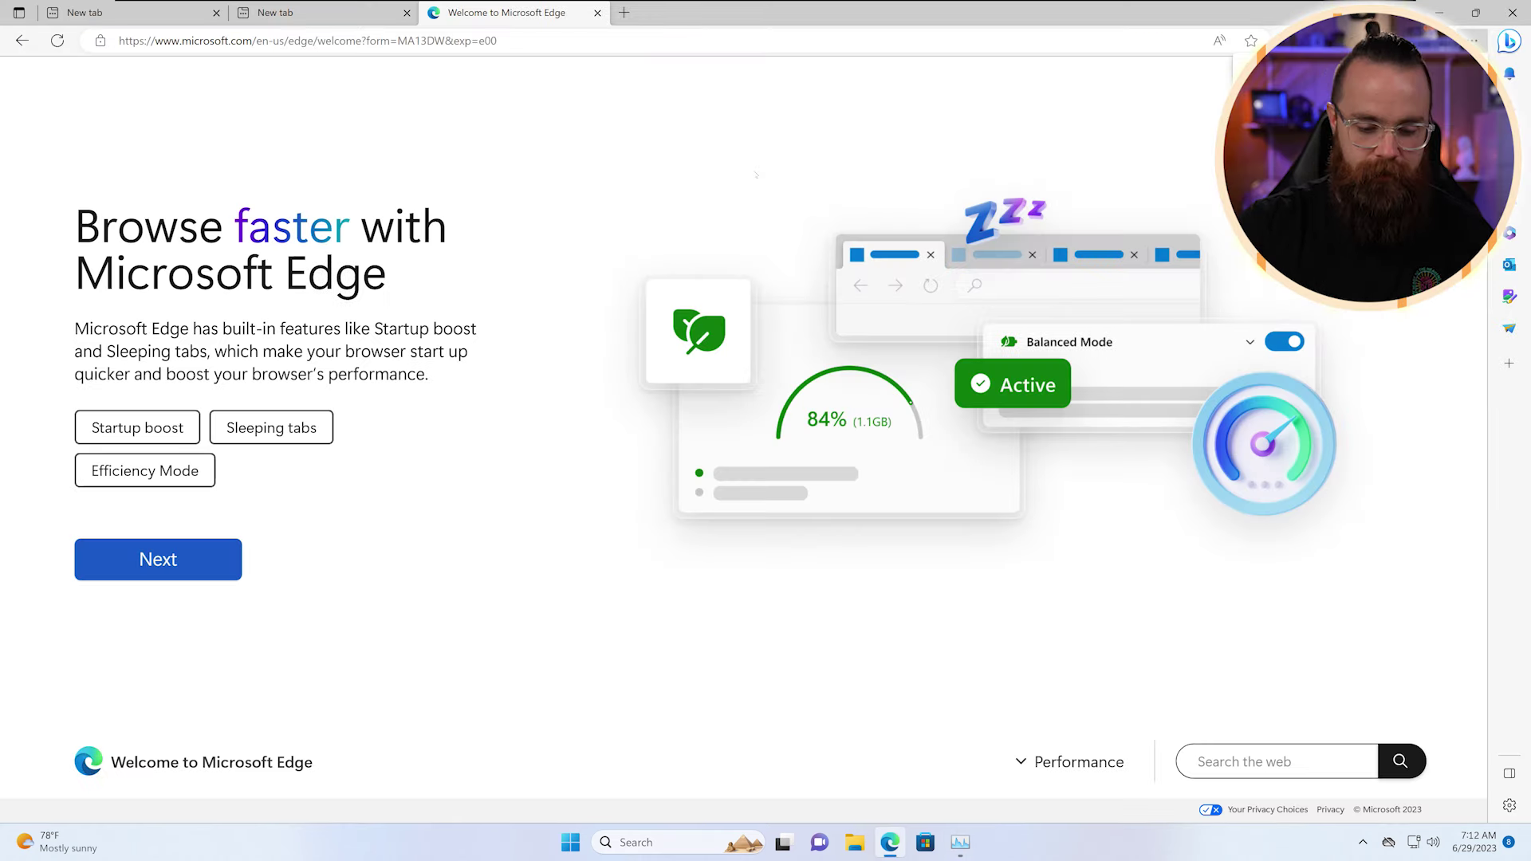
key(ctrl+t)
key(ctrl+t)
key(ctrl+t)
key(ctrl+t)
key(ctrl+t)
key(ctrl+t)
key(ctrl+t)
key(ctrl+t)
key(ctrl+t)
key(ctrl+t)
key(ctrl+t)
key(ctrl+t)
key(ctrl+t)
key(ctrl+t)
key(ctrl+t)
key(ctrl+t)
key(ctrl+t)
key(ctrl+t)
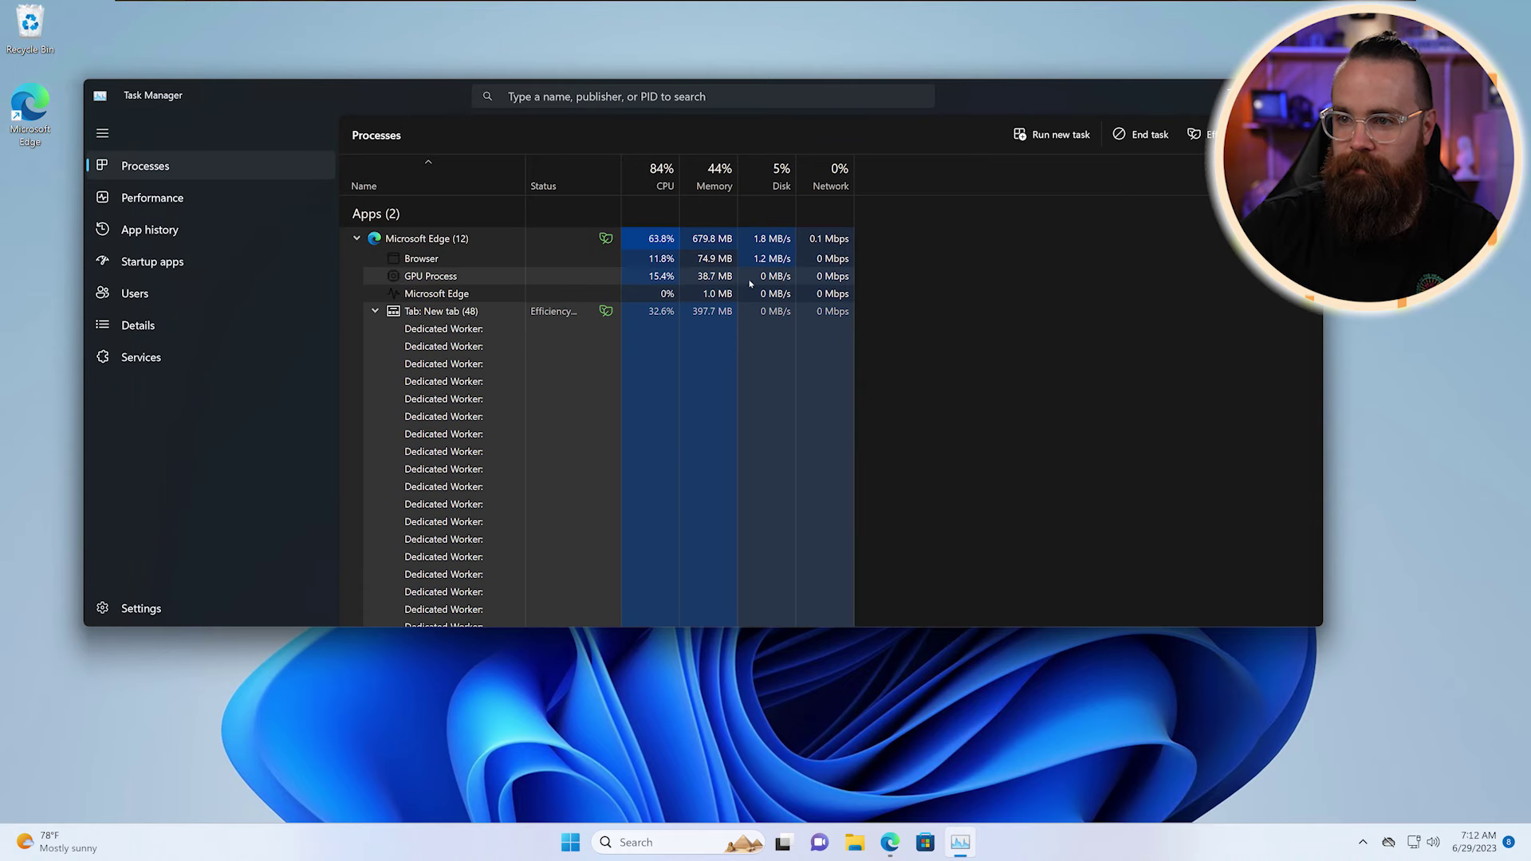
Step: Collapse Edge's New tab subgroup and examine Edge's CPU and memory usage and the efficiency status of its tabs
click(374, 311)
scroll(375, 311, down, 1)
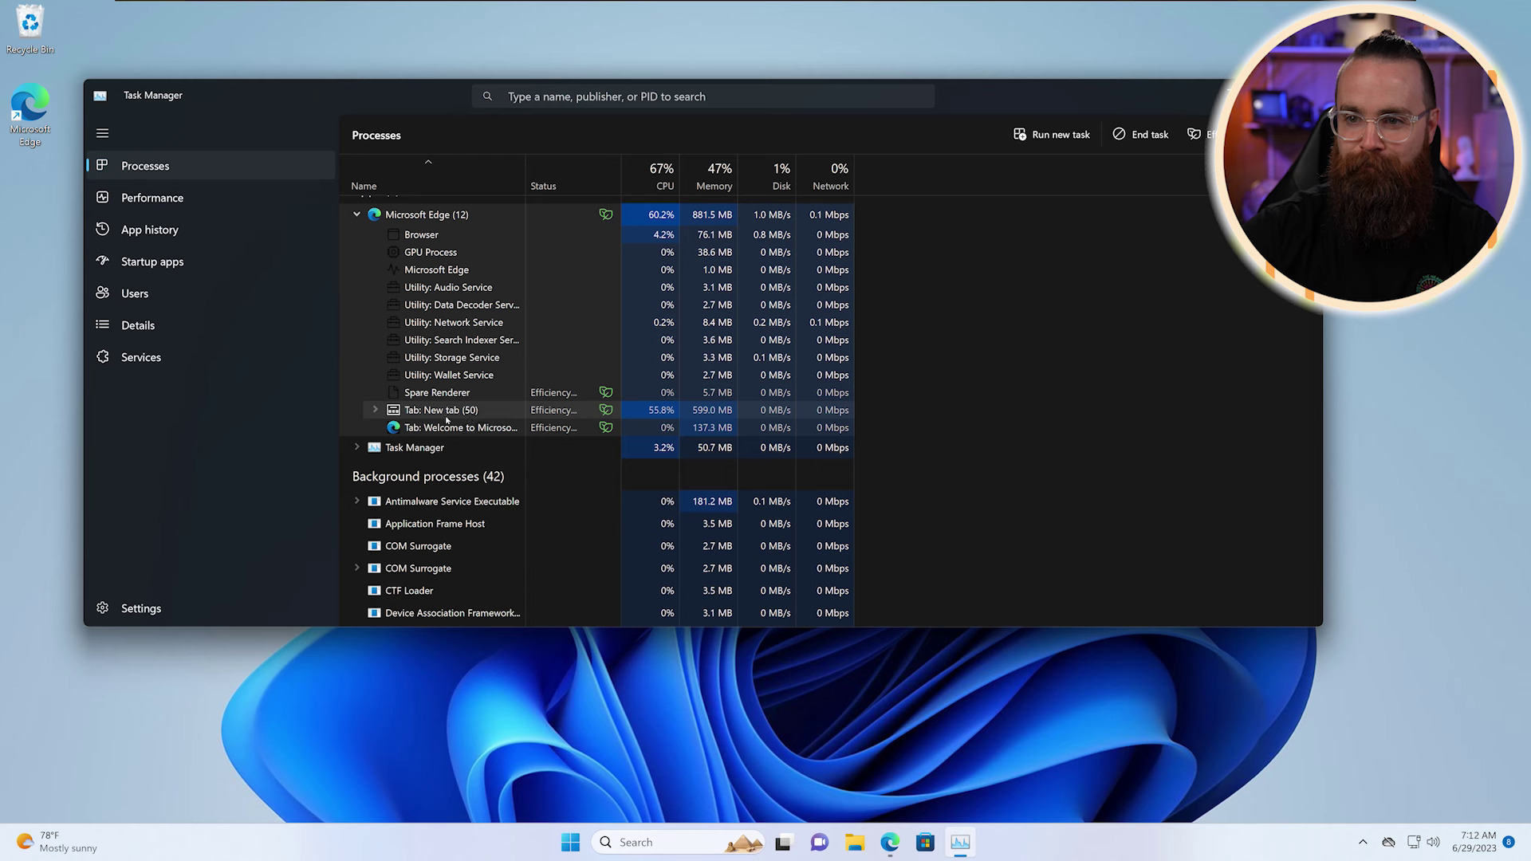
drag(722, 202, 652, 219)
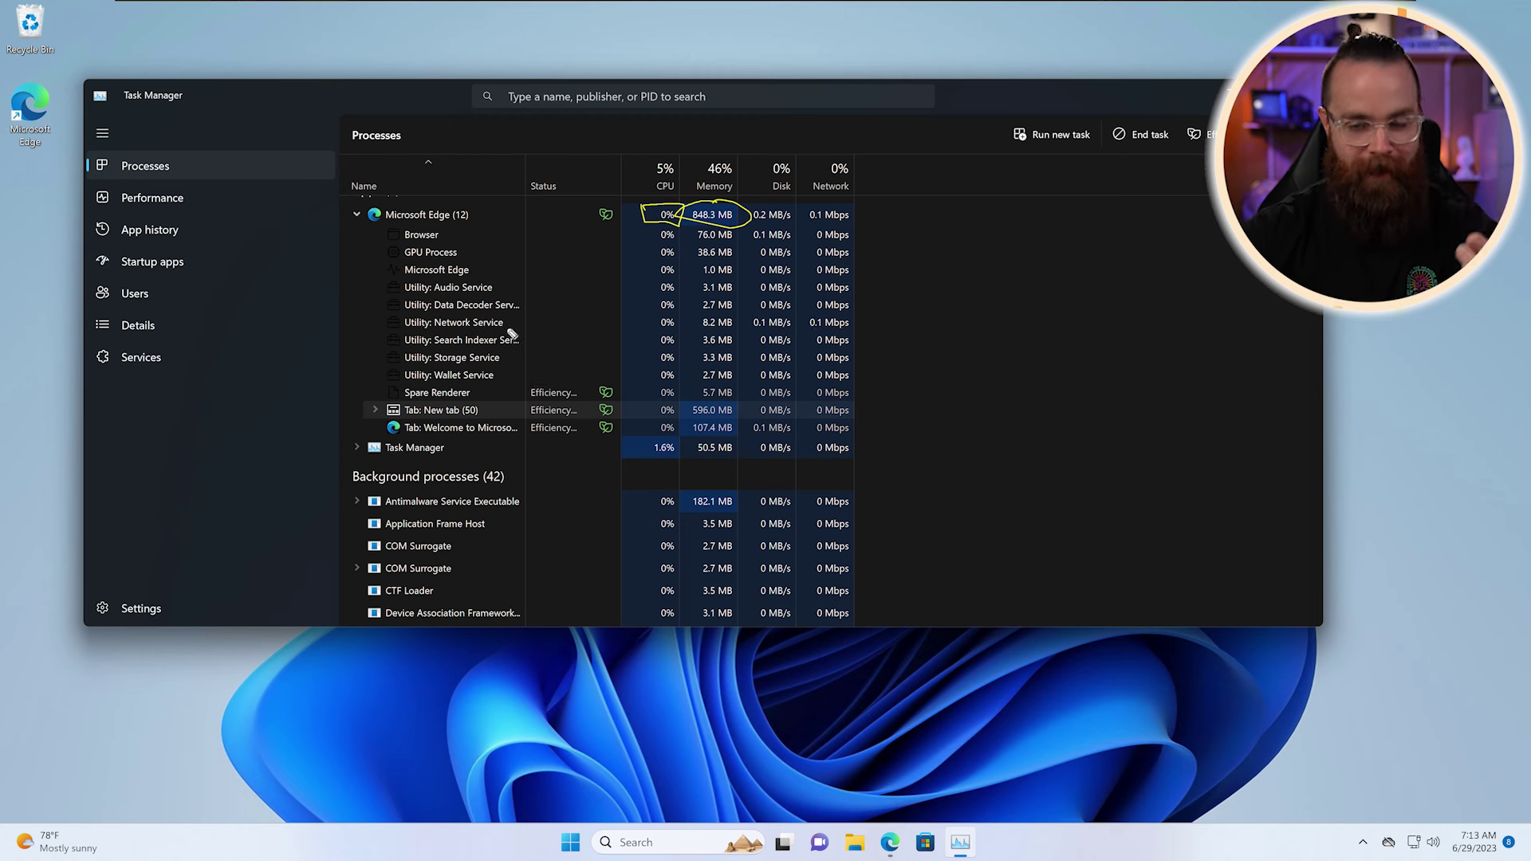
mouse_move(608, 323)
mouse_down()
mouse_move(562, 364)
mouse_move(581, 367)
mouse_up()
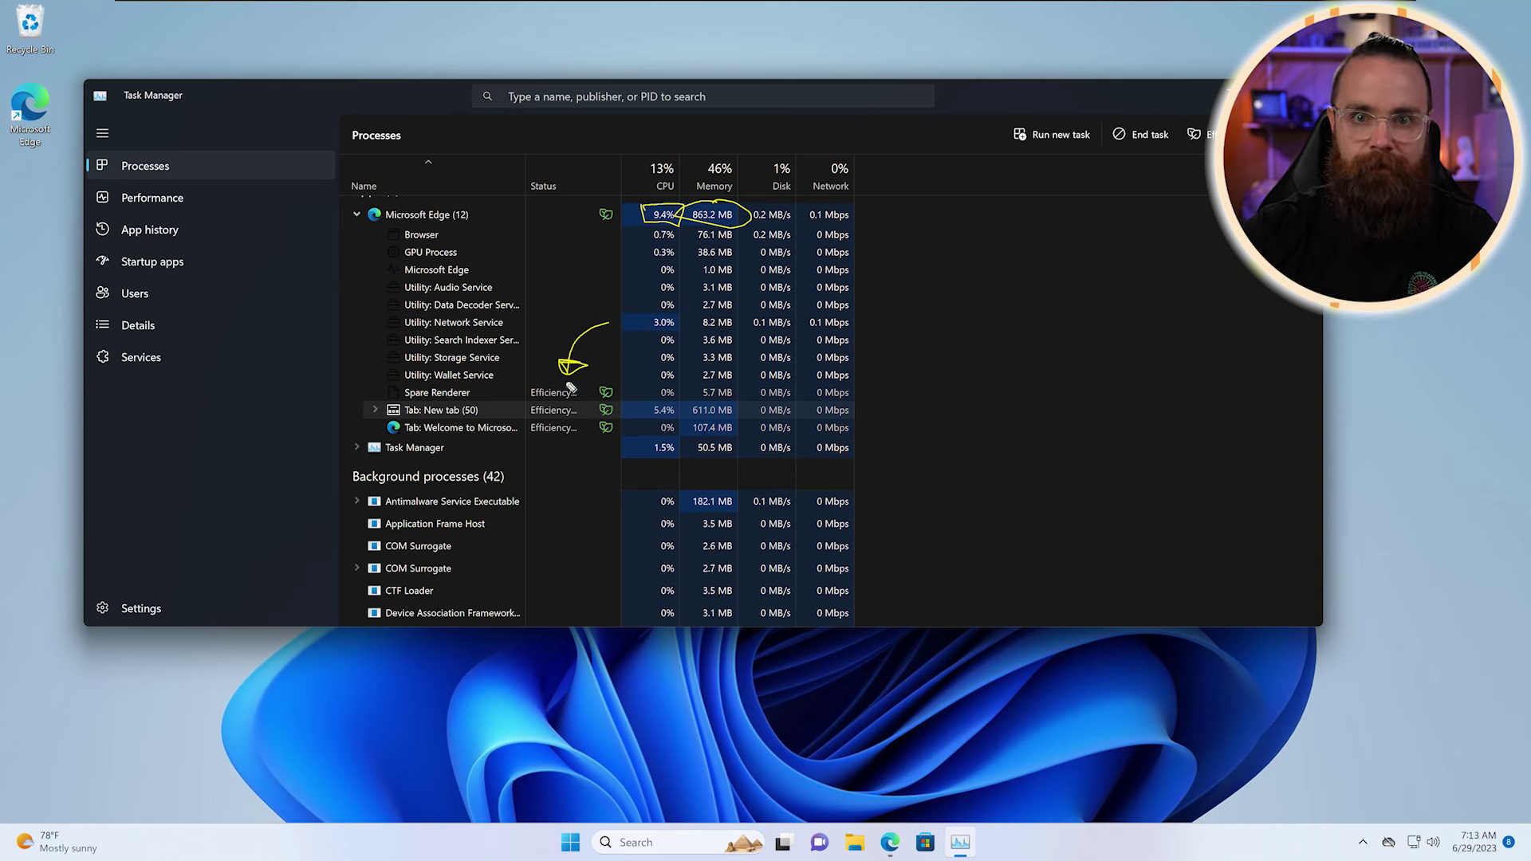
key(Delete)
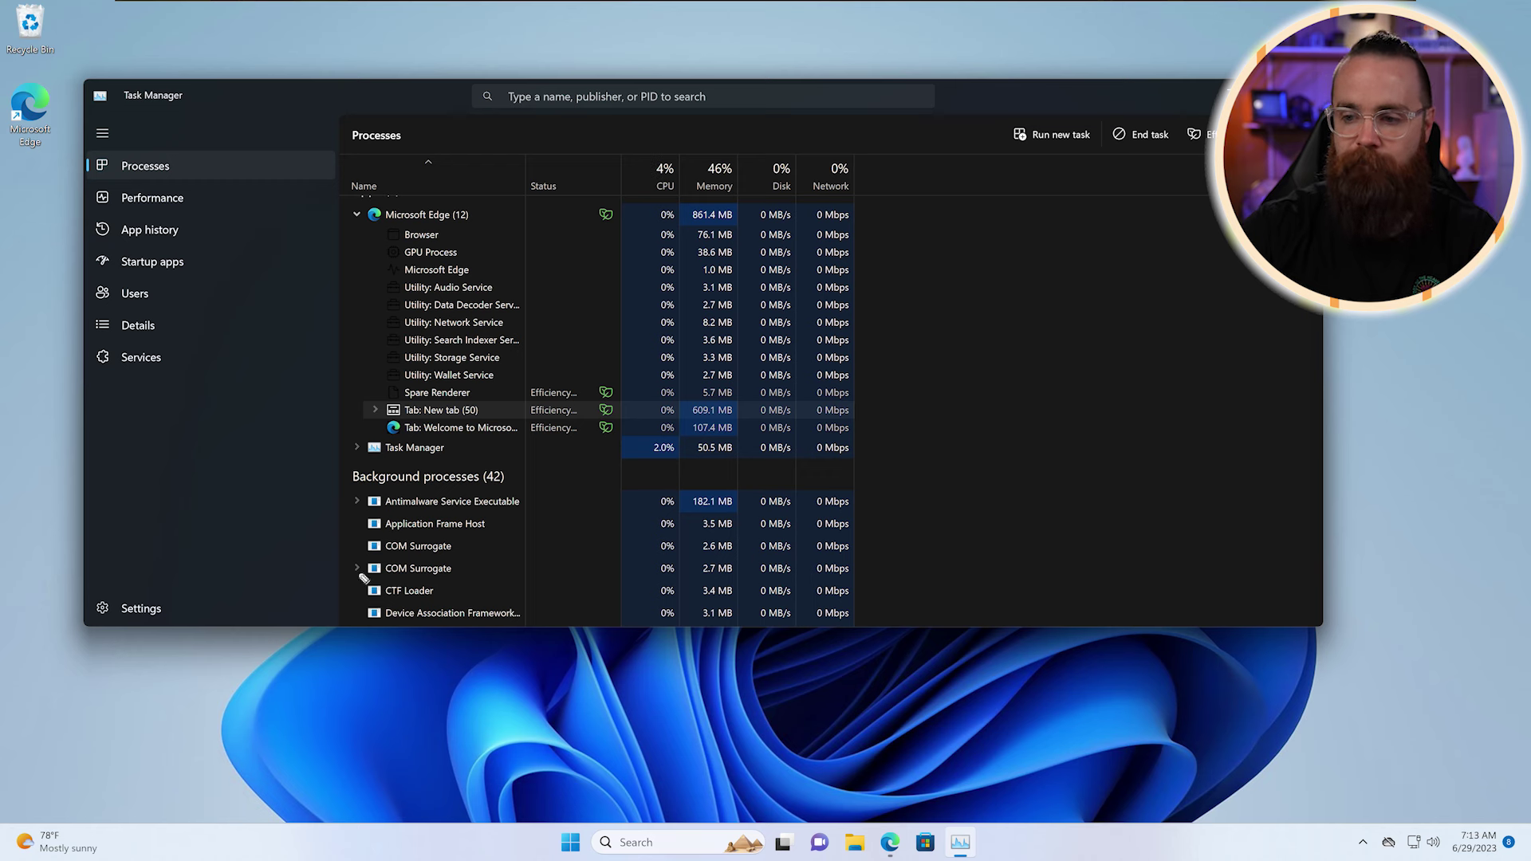
Step: Try closing the Microsoft Edge window normally, and end the whole Microsoft Edge task from the process list
mouse_move(989, 739)
mouse_down()
mouse_move(909, 802)
mouse_move(919, 789)
mouse_up()
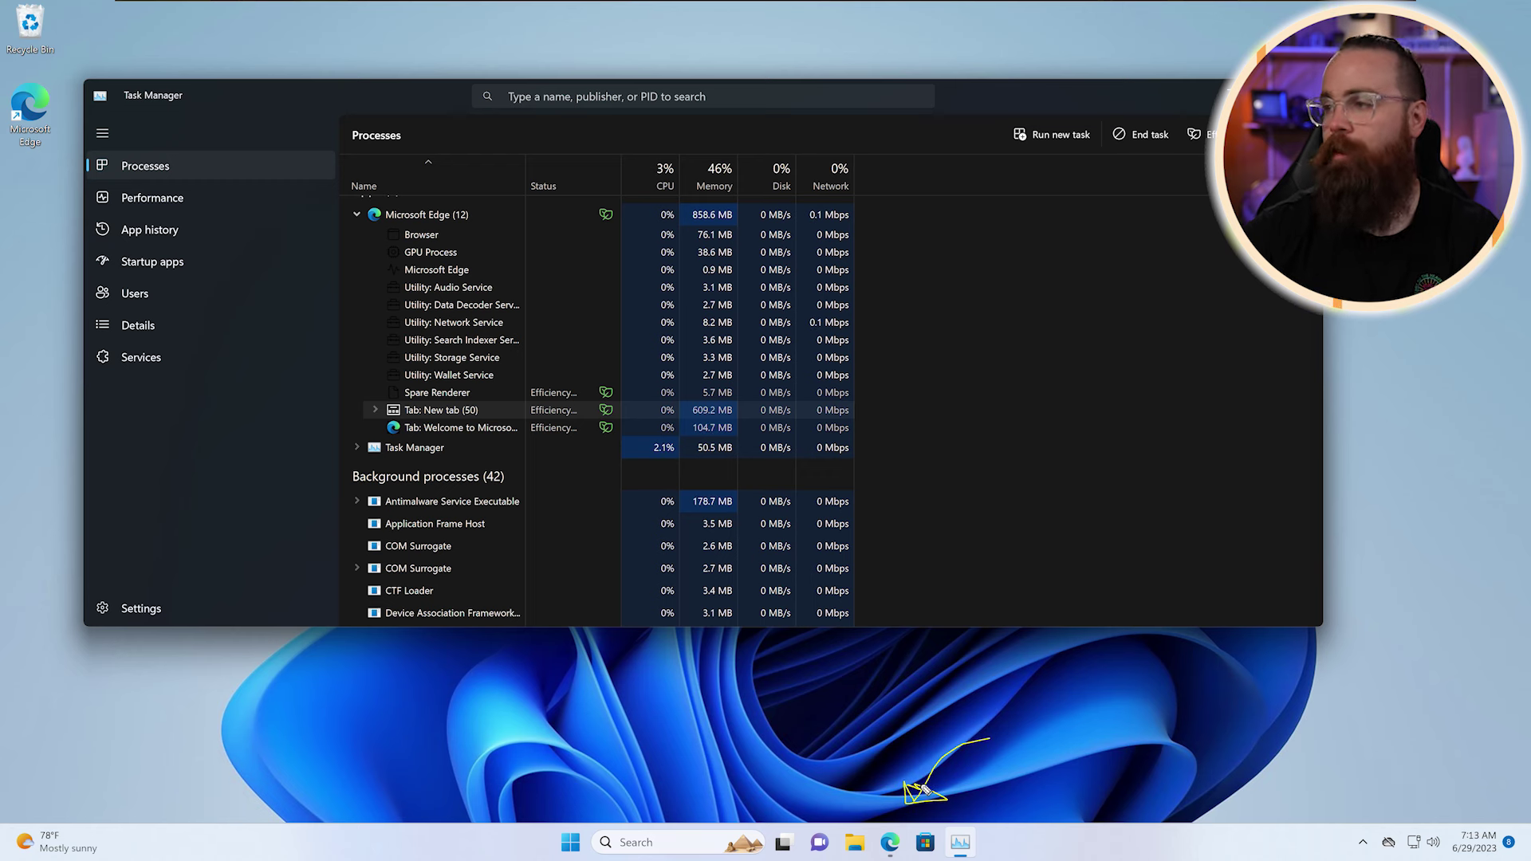
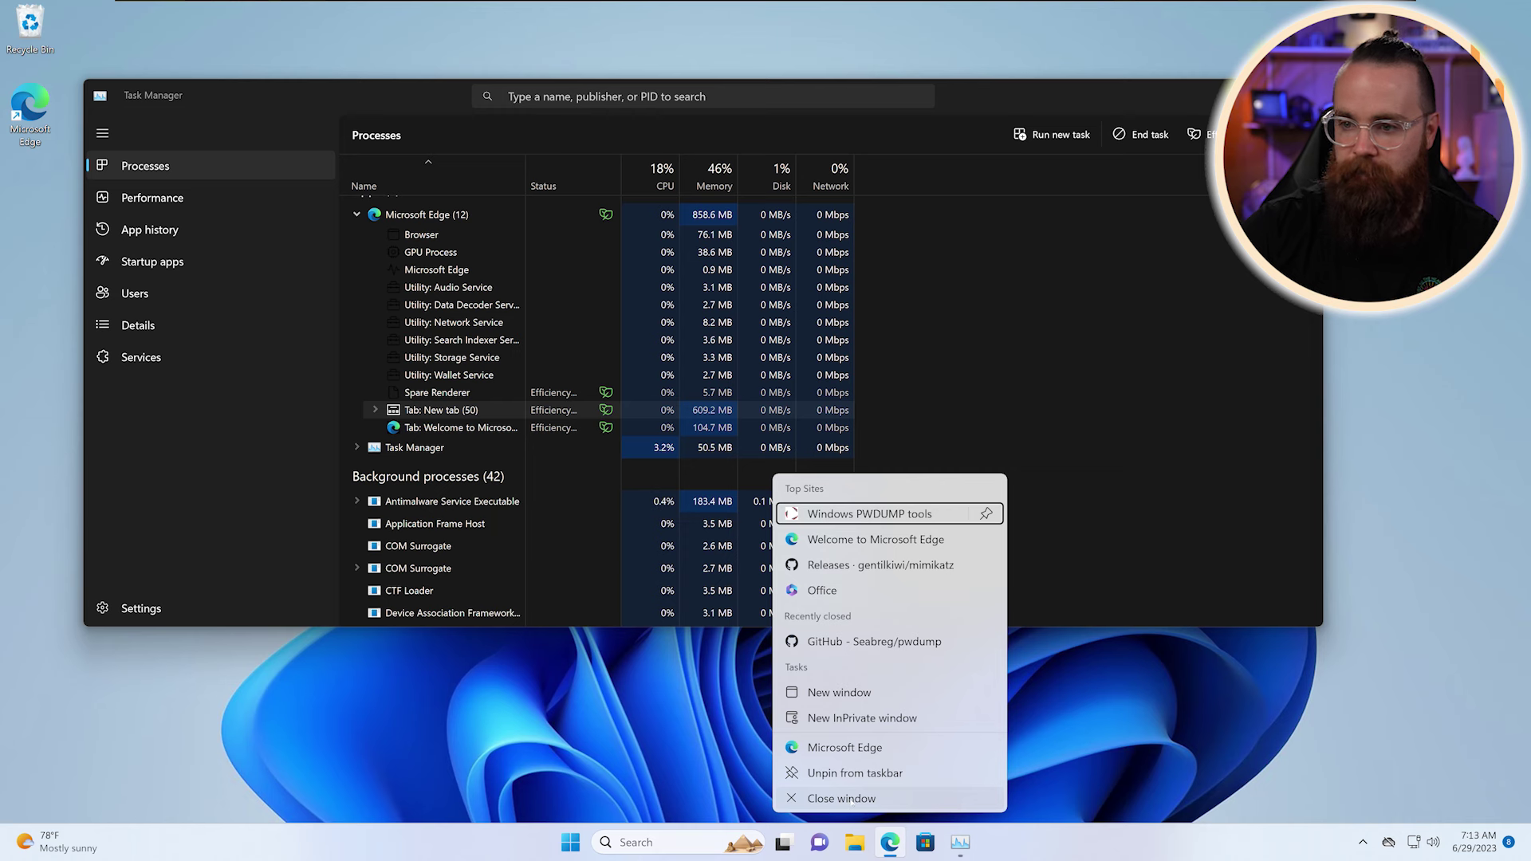
click(845, 798)
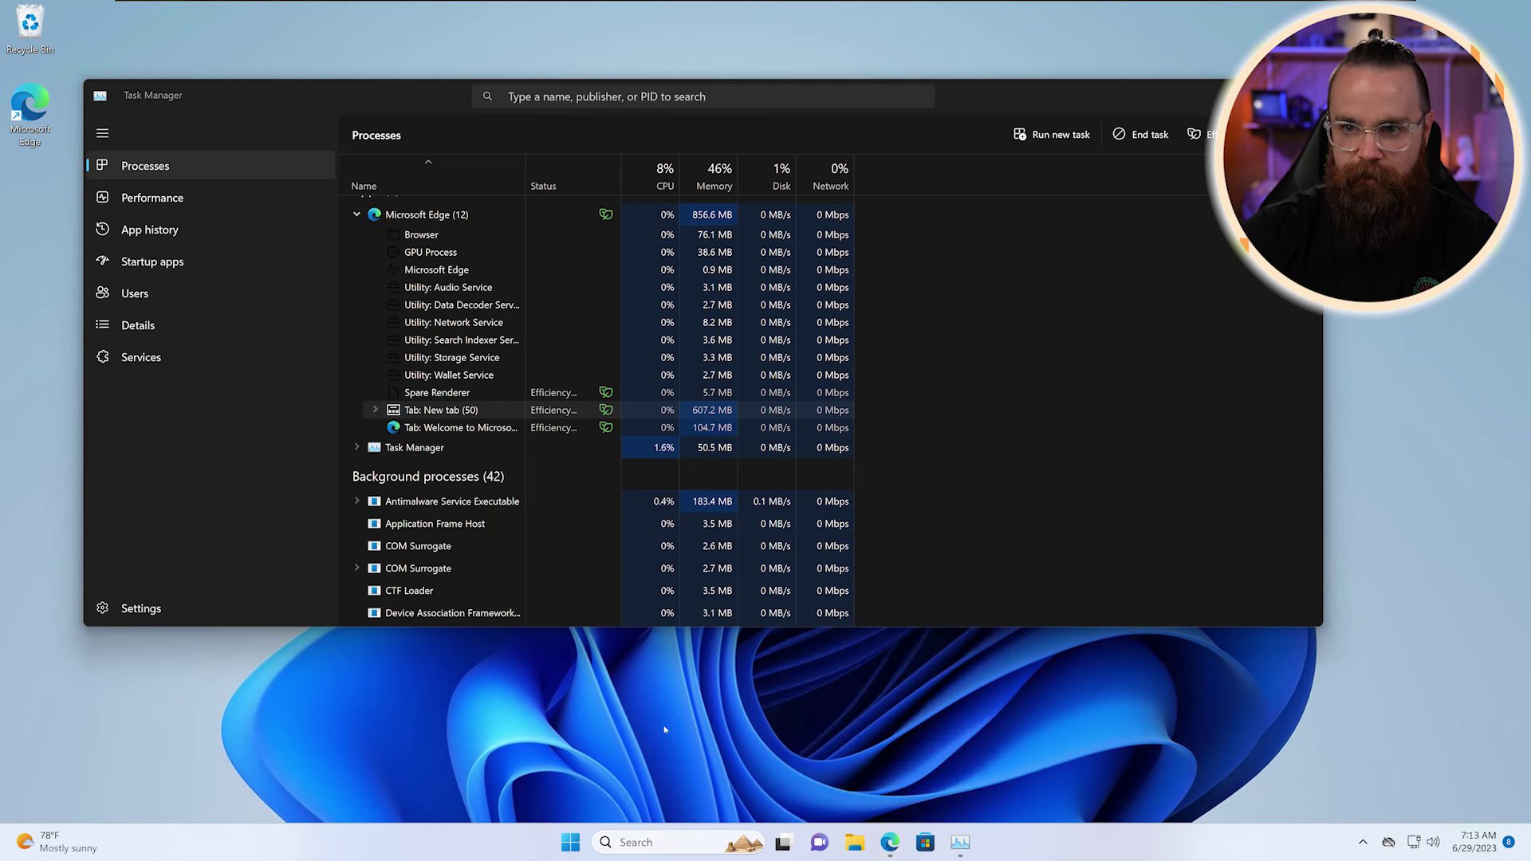
scroll(375, 244, up, 1)
click(357, 239)
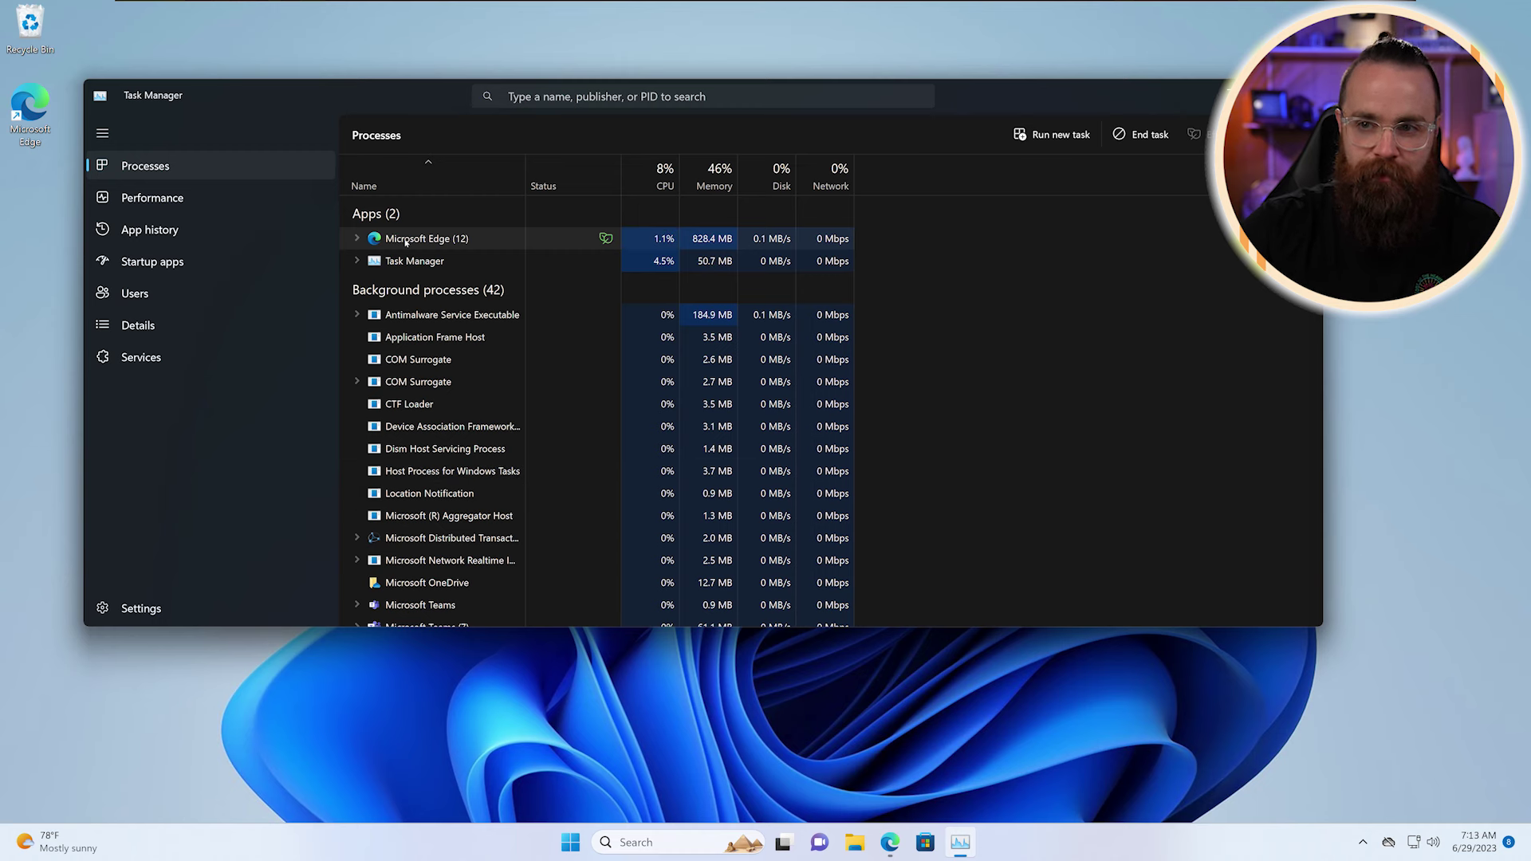
right_click(406, 242)
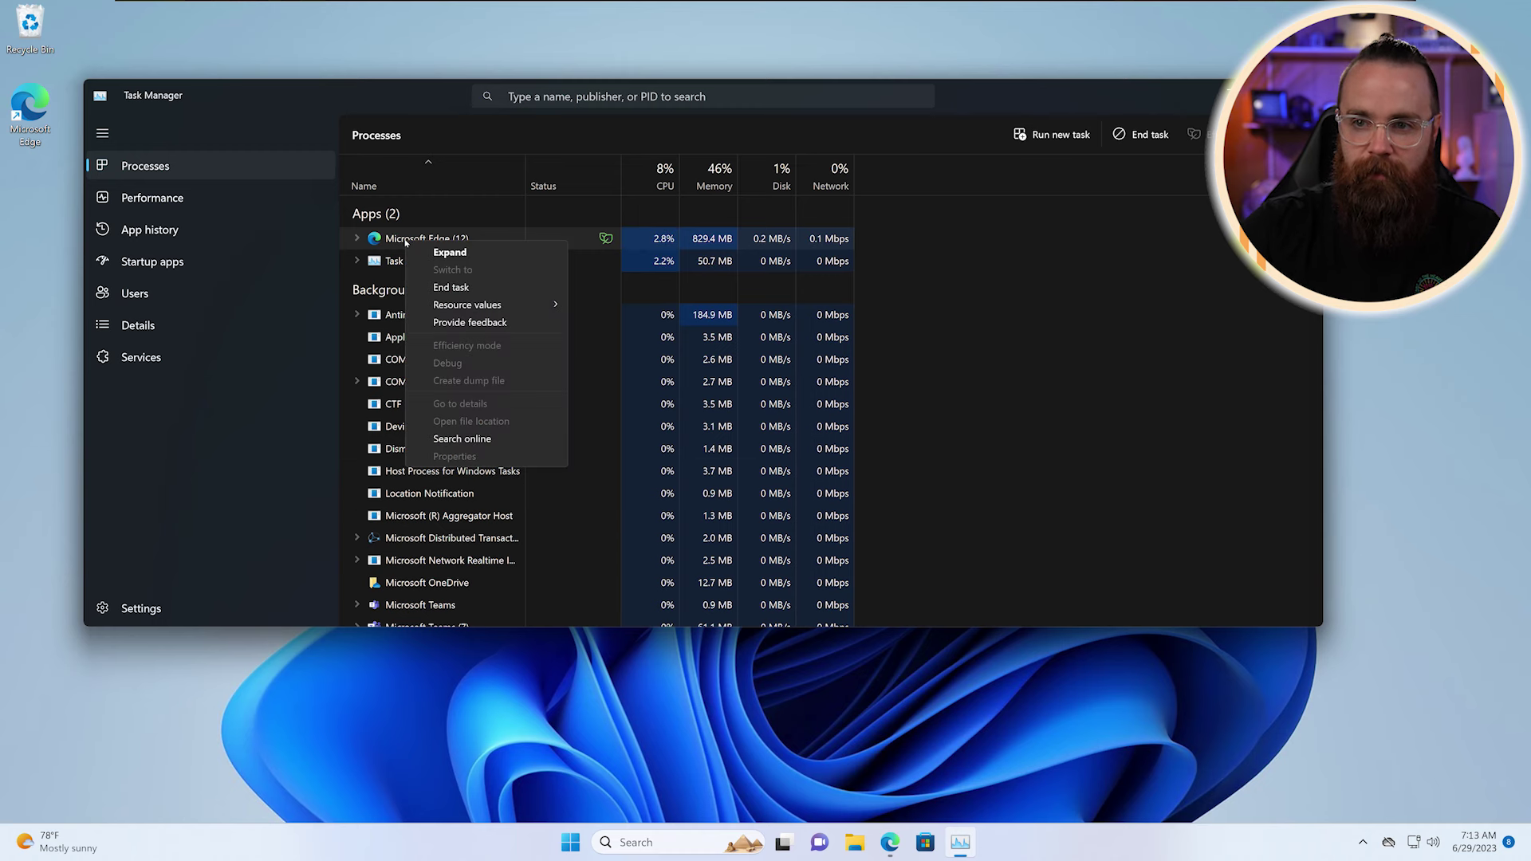
click(496, 288)
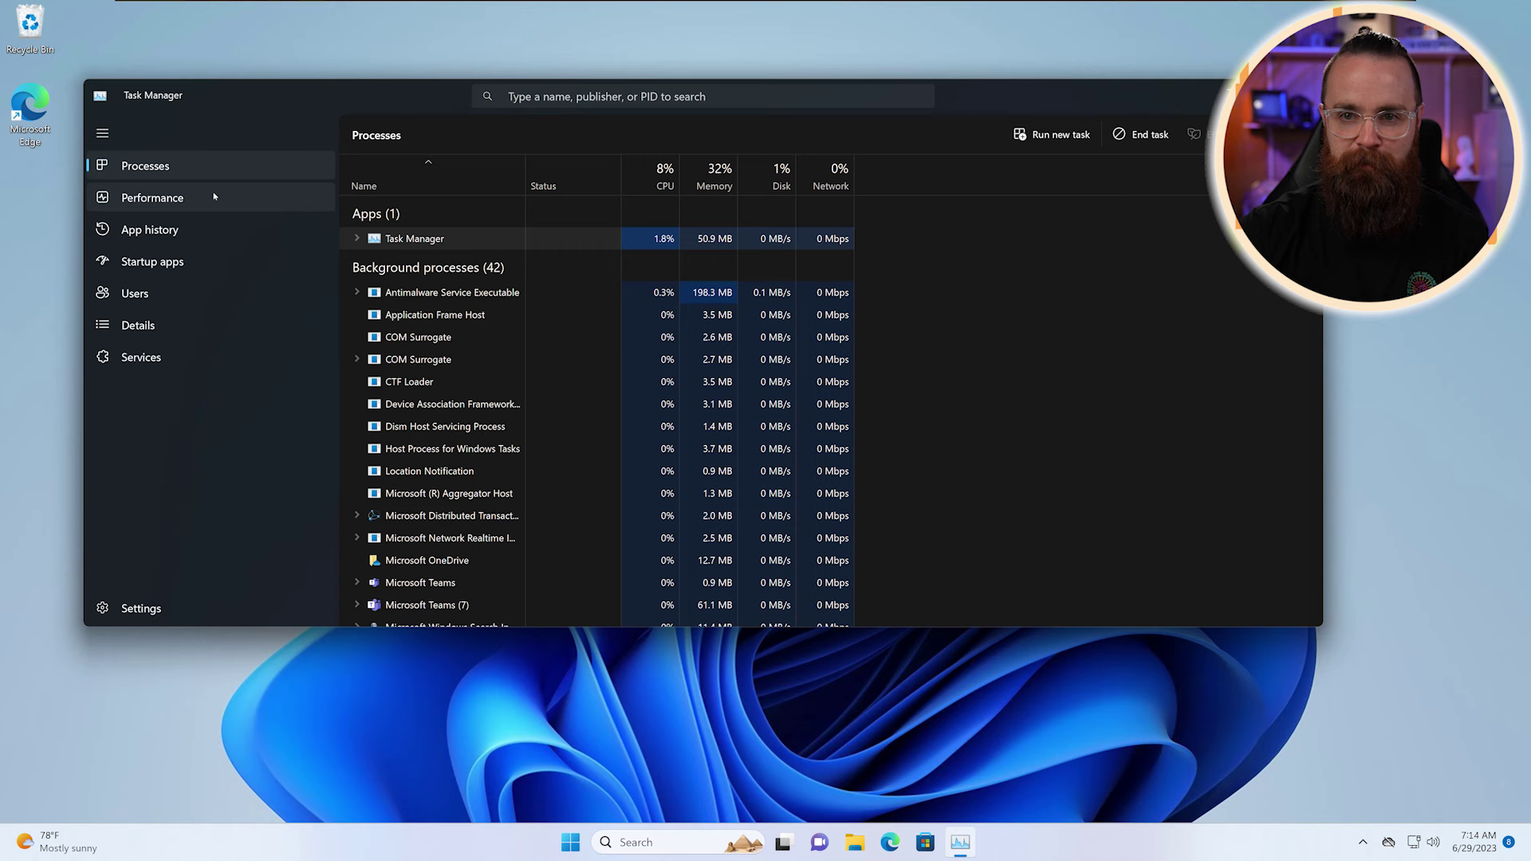
Step: Examine the CPU, memory, disk and Ethernet performance overview and compare it with the process list
click(169, 196)
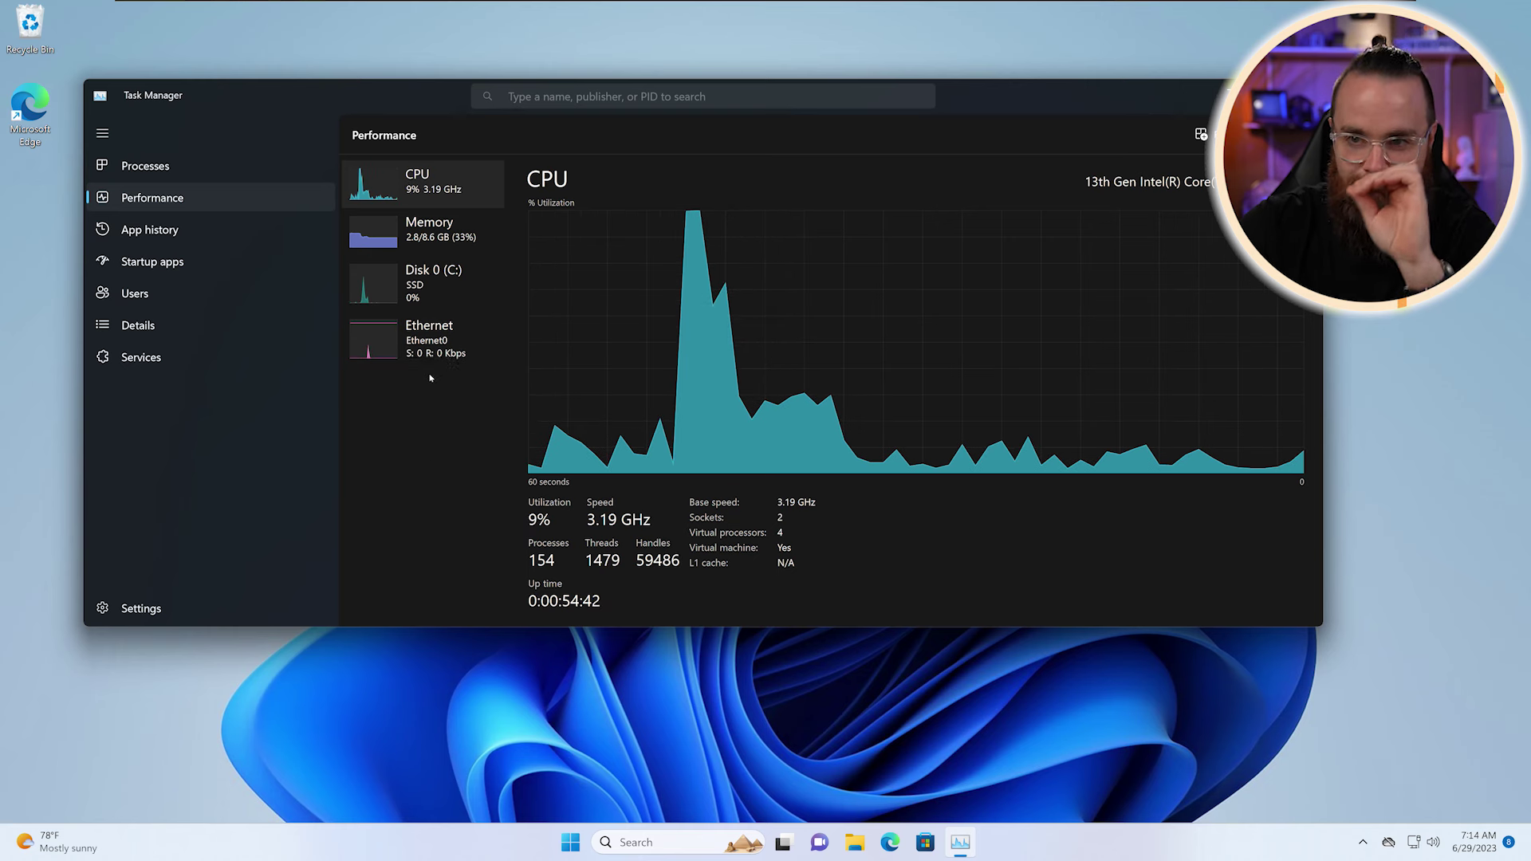
click(171, 166)
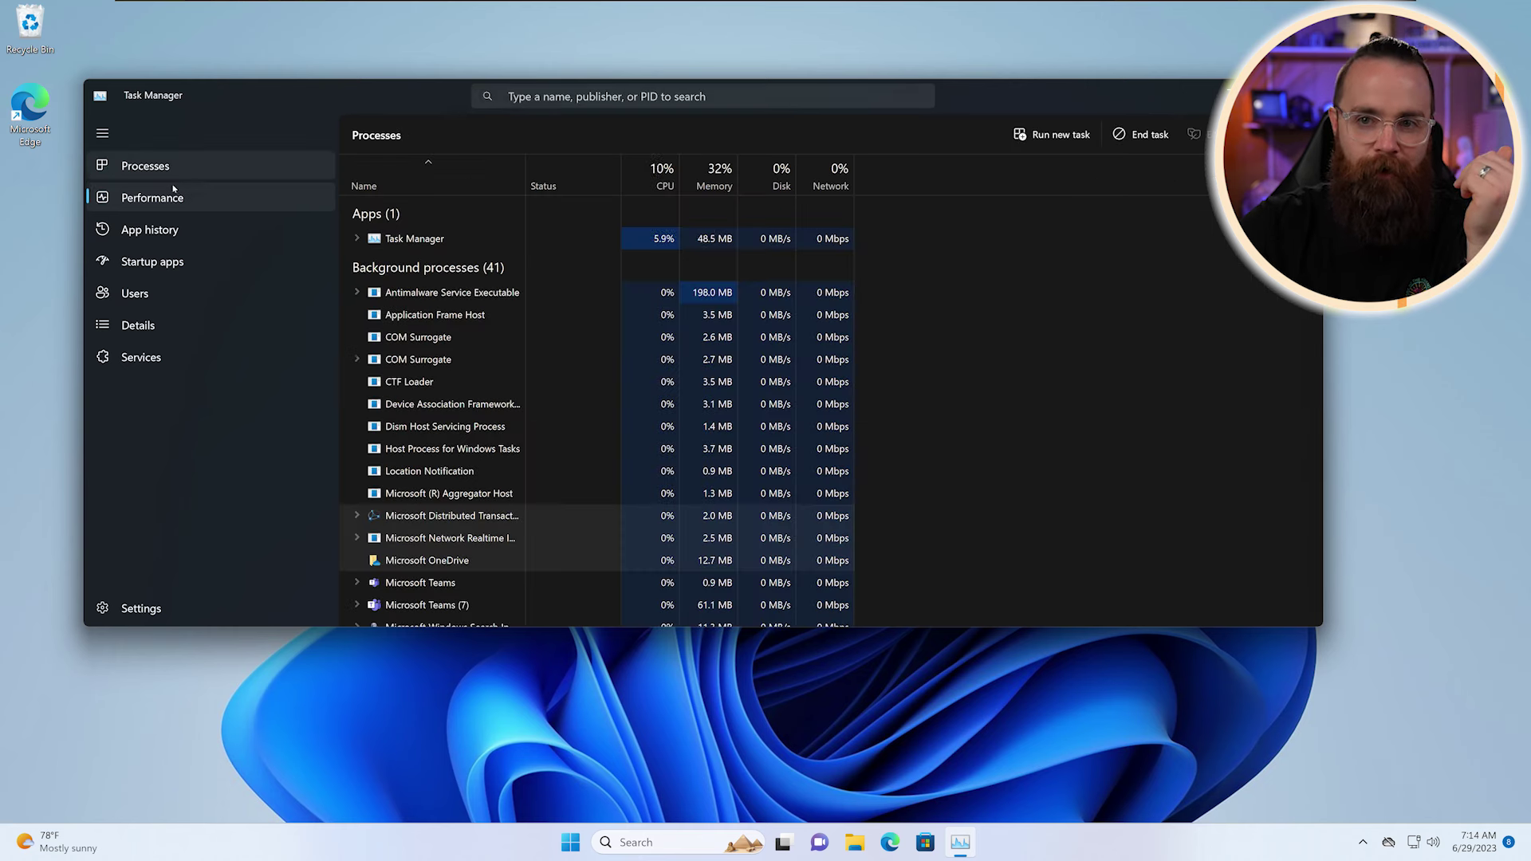
click(178, 199)
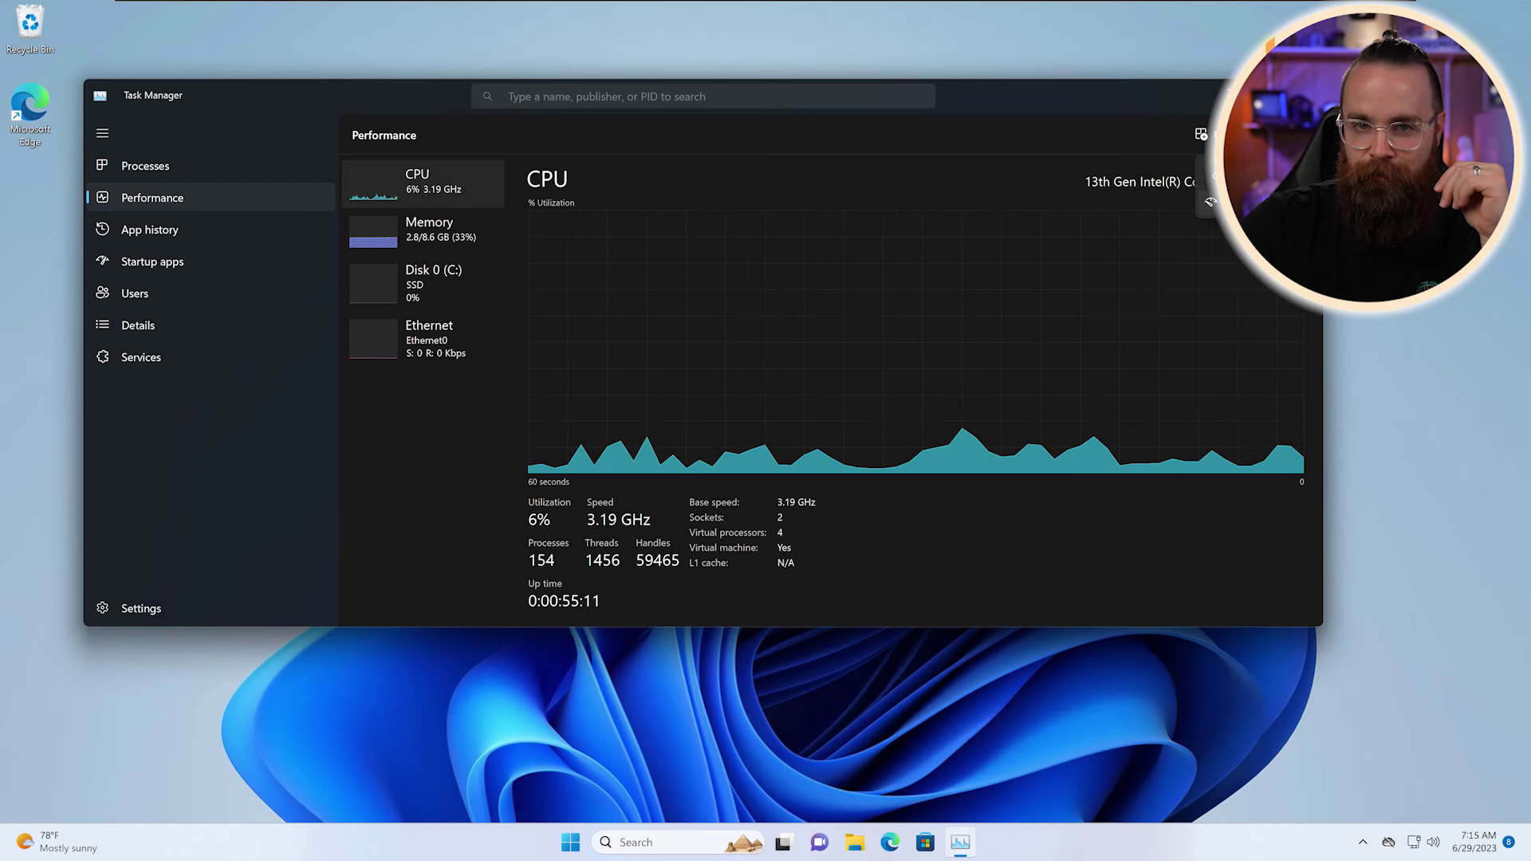
Step: Open Resource Monitor, review its memory, disk and network activity, and close it
click(1209, 201)
click(179, 115)
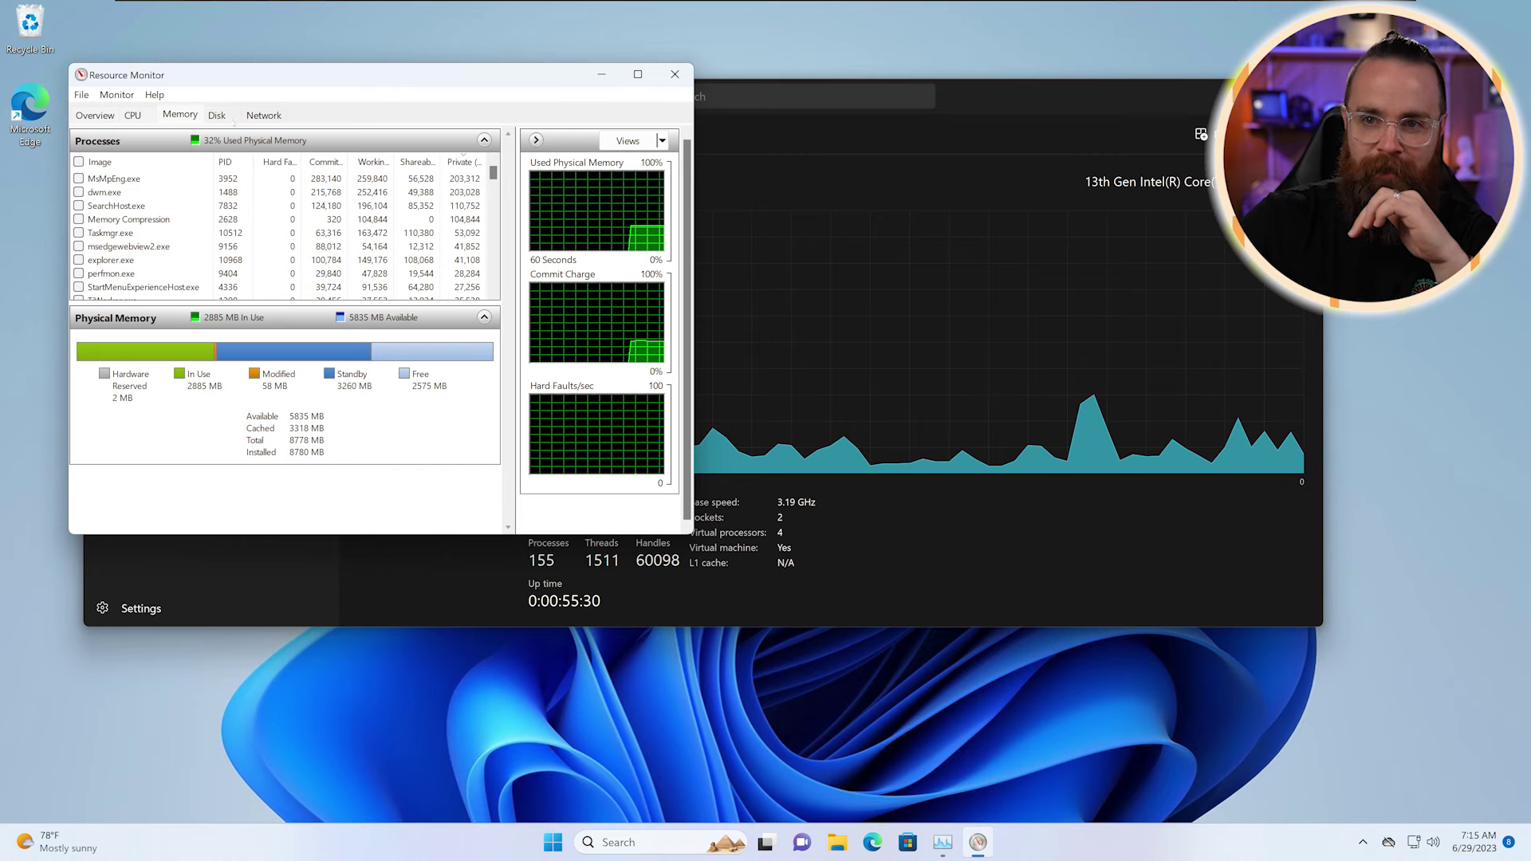
click(217, 115)
click(263, 114)
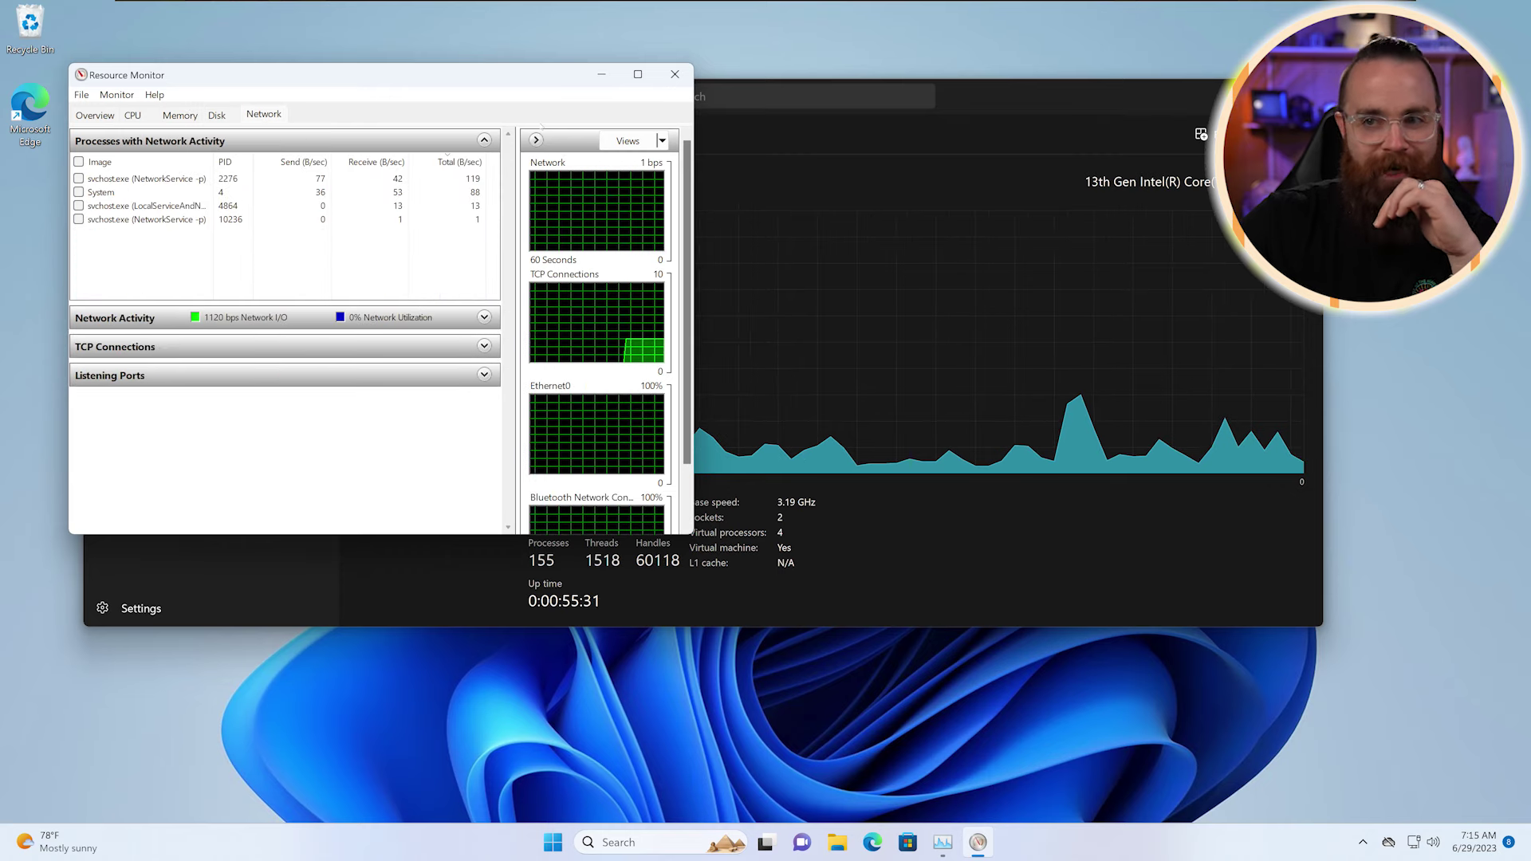
click(674, 74)
Step: Review the app history for each app's CPU time, network usage and notifications
click(145, 165)
click(160, 236)
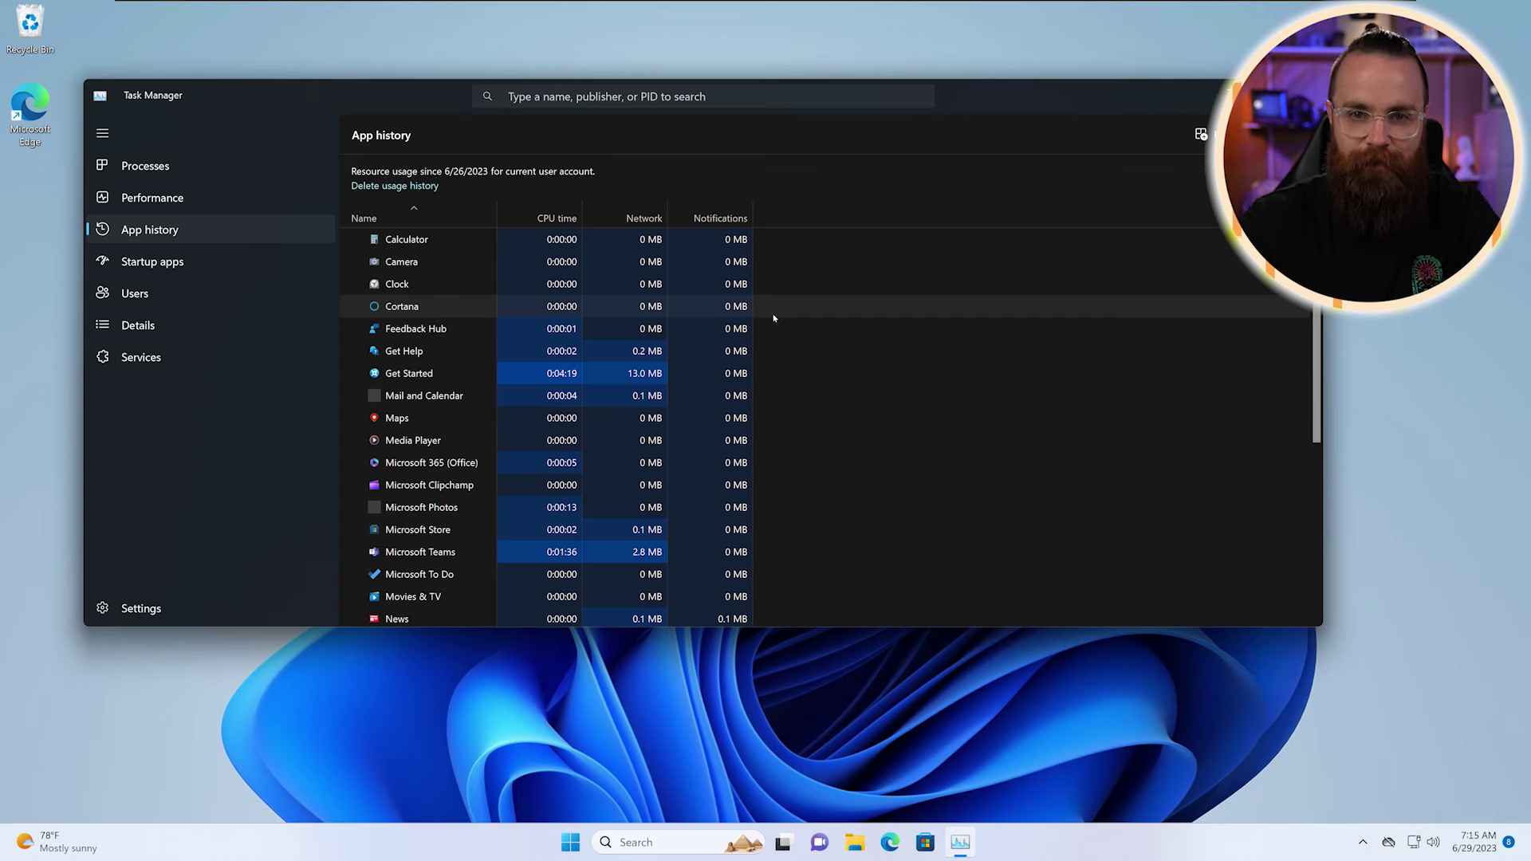
scroll(797, 350, down, 1)
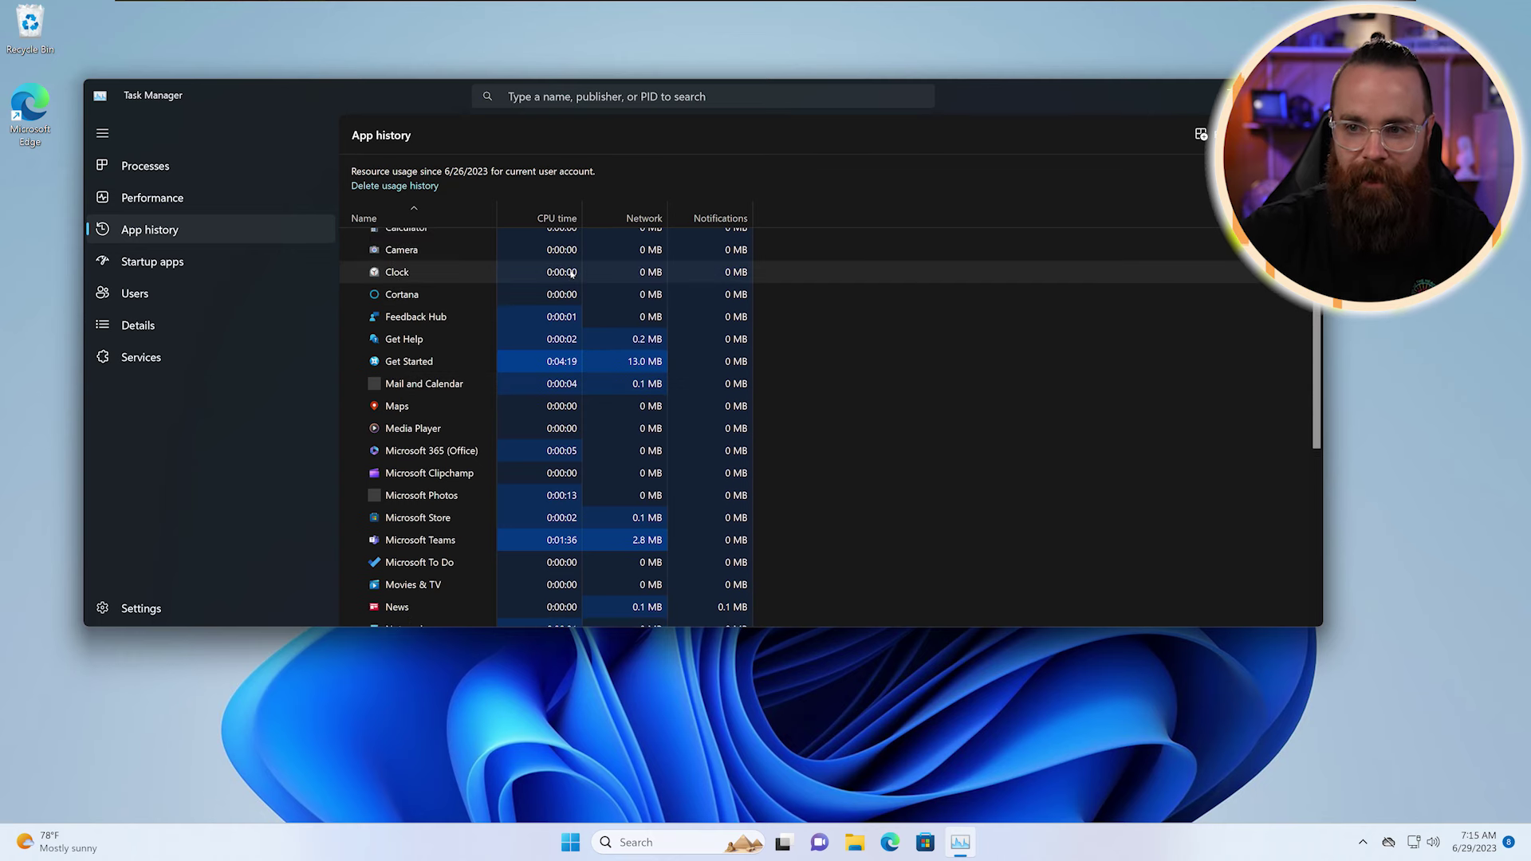
scroll(571, 273, up, 1)
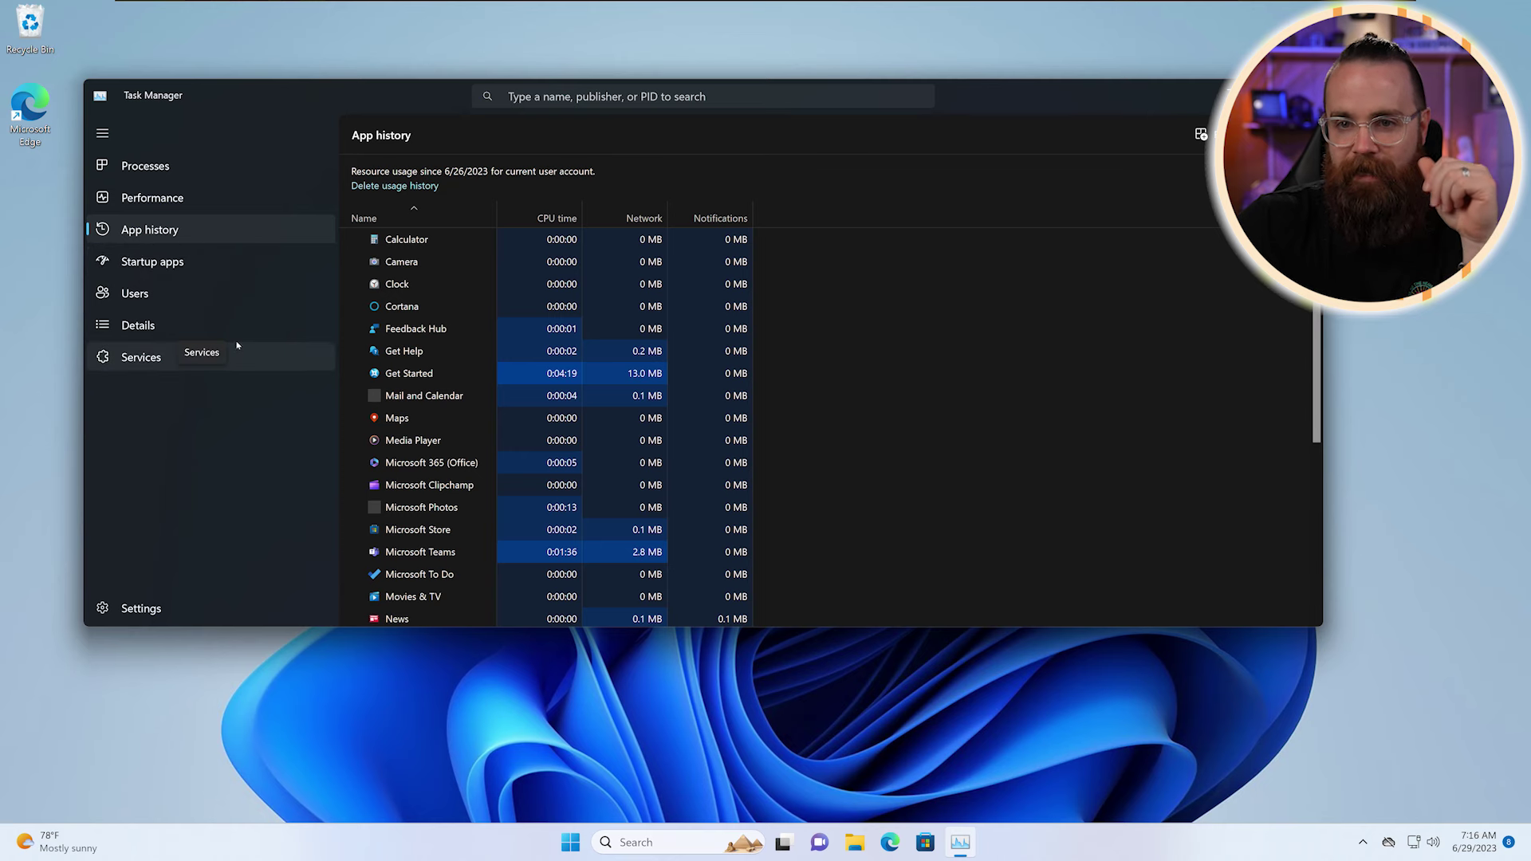
Step: Disable Microsoft Edge in the list of startup apps
click(193, 264)
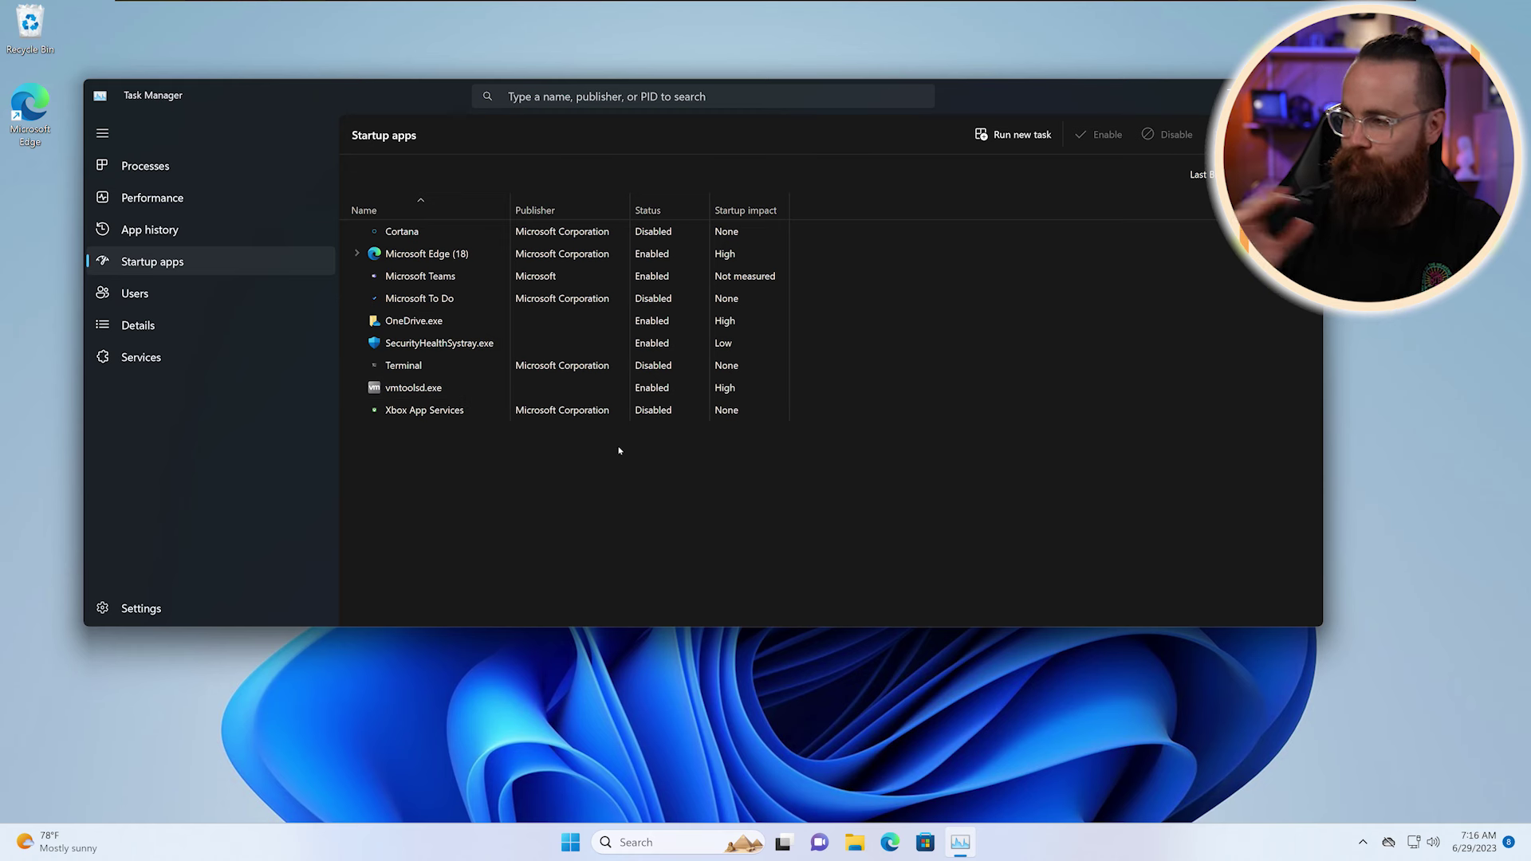
click(438, 232)
click(407, 250)
click(405, 234)
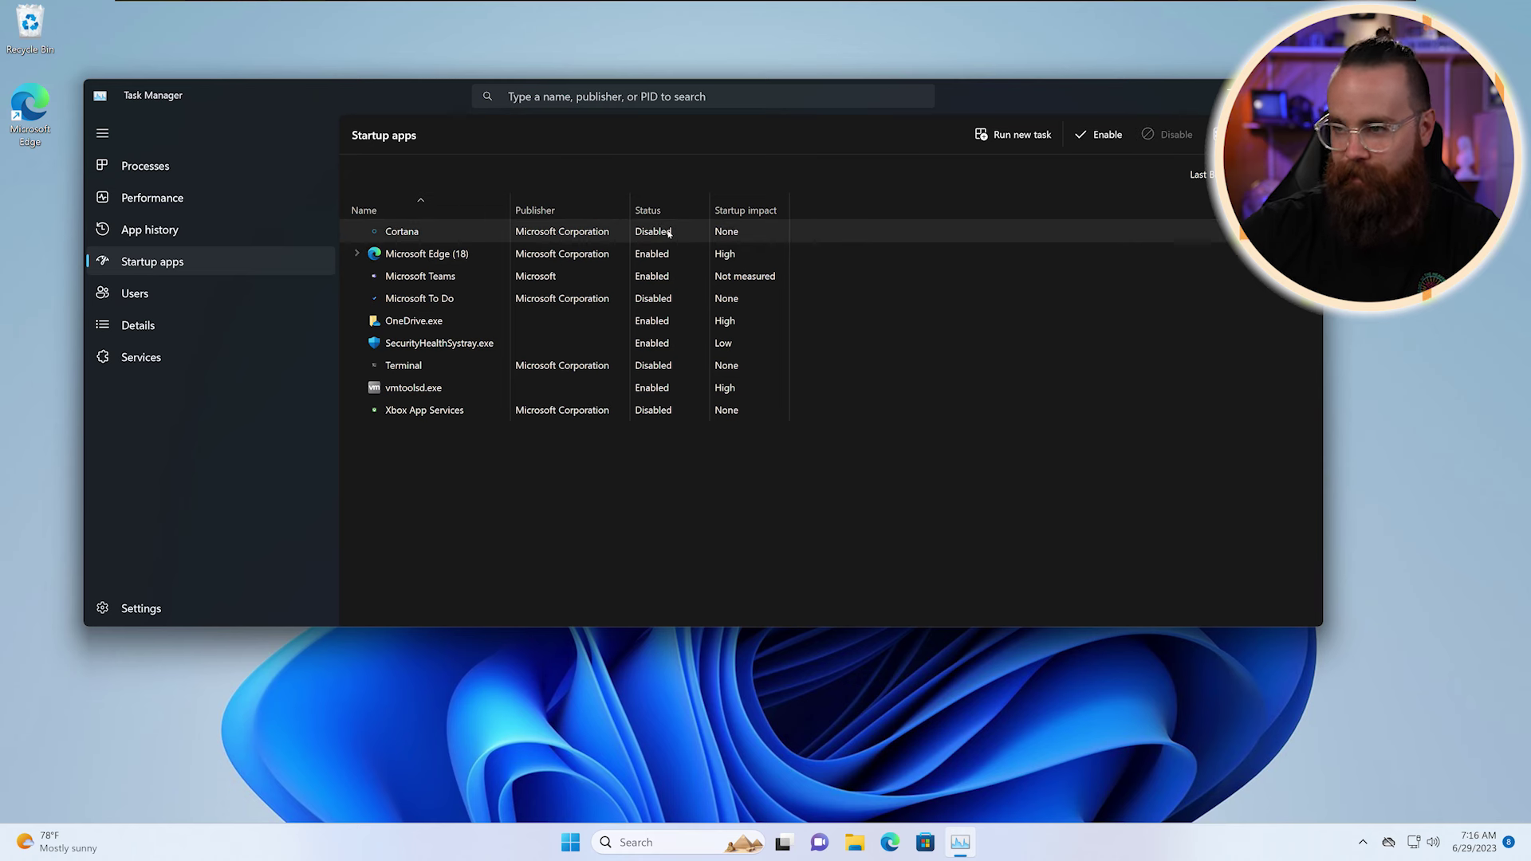
click(587, 261)
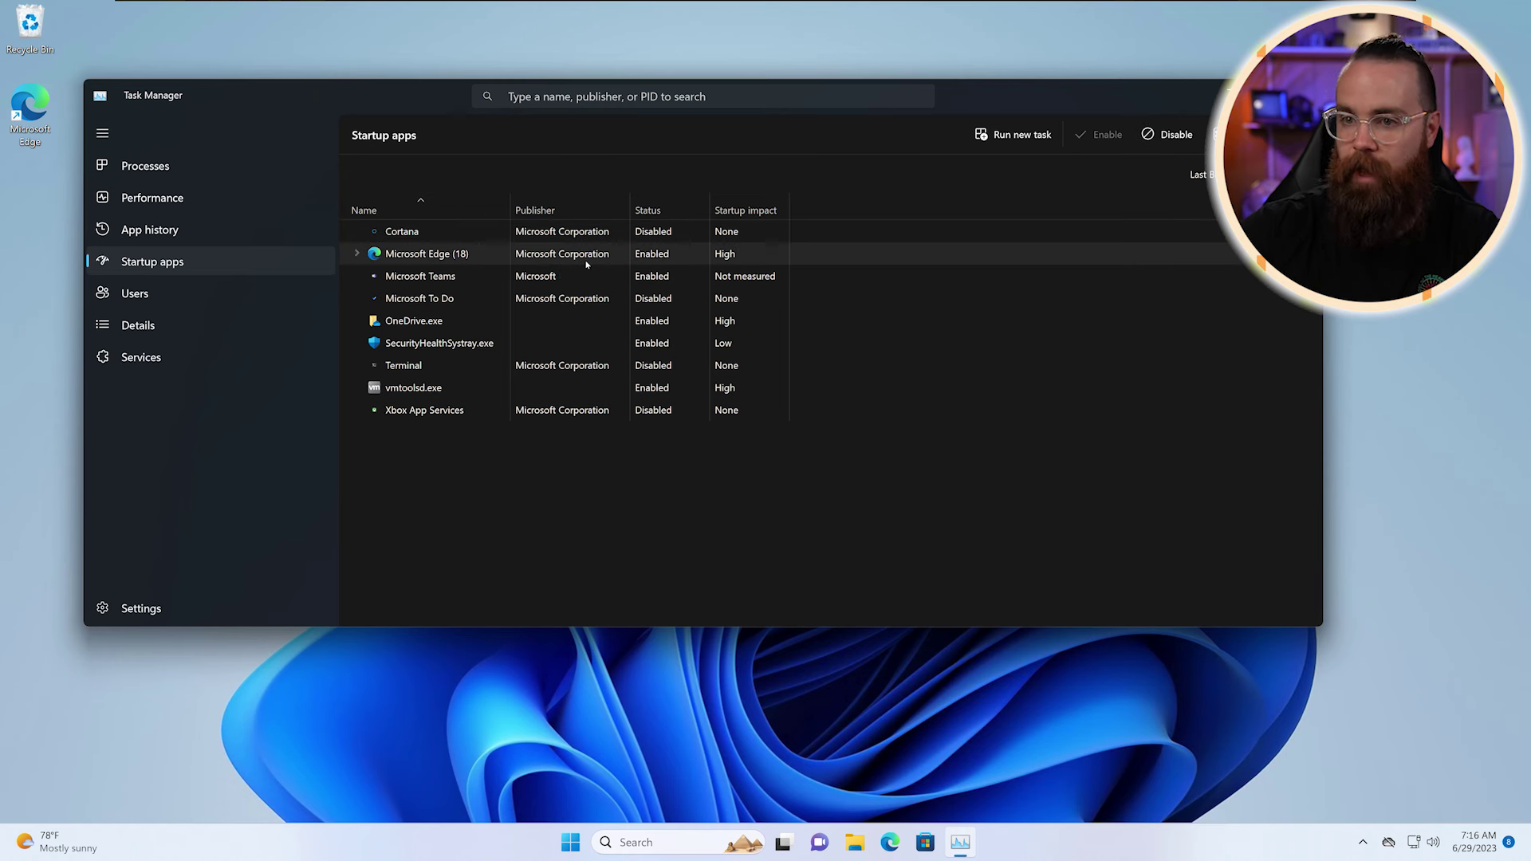
click(1165, 135)
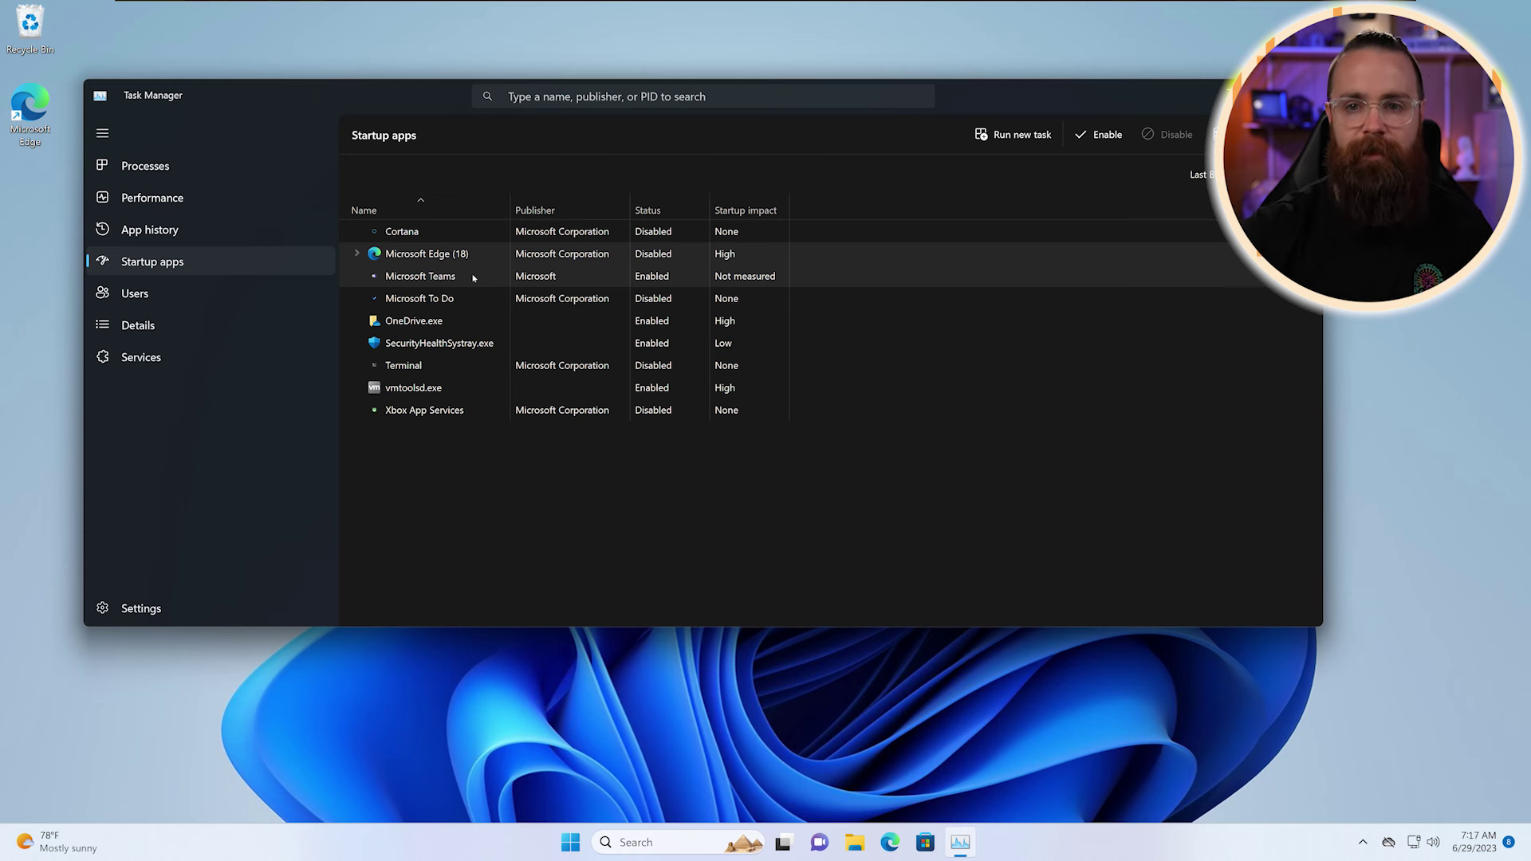
Step: Examine the processes running under the signed-in user, collapse them again and open the user account management settings
click(174, 293)
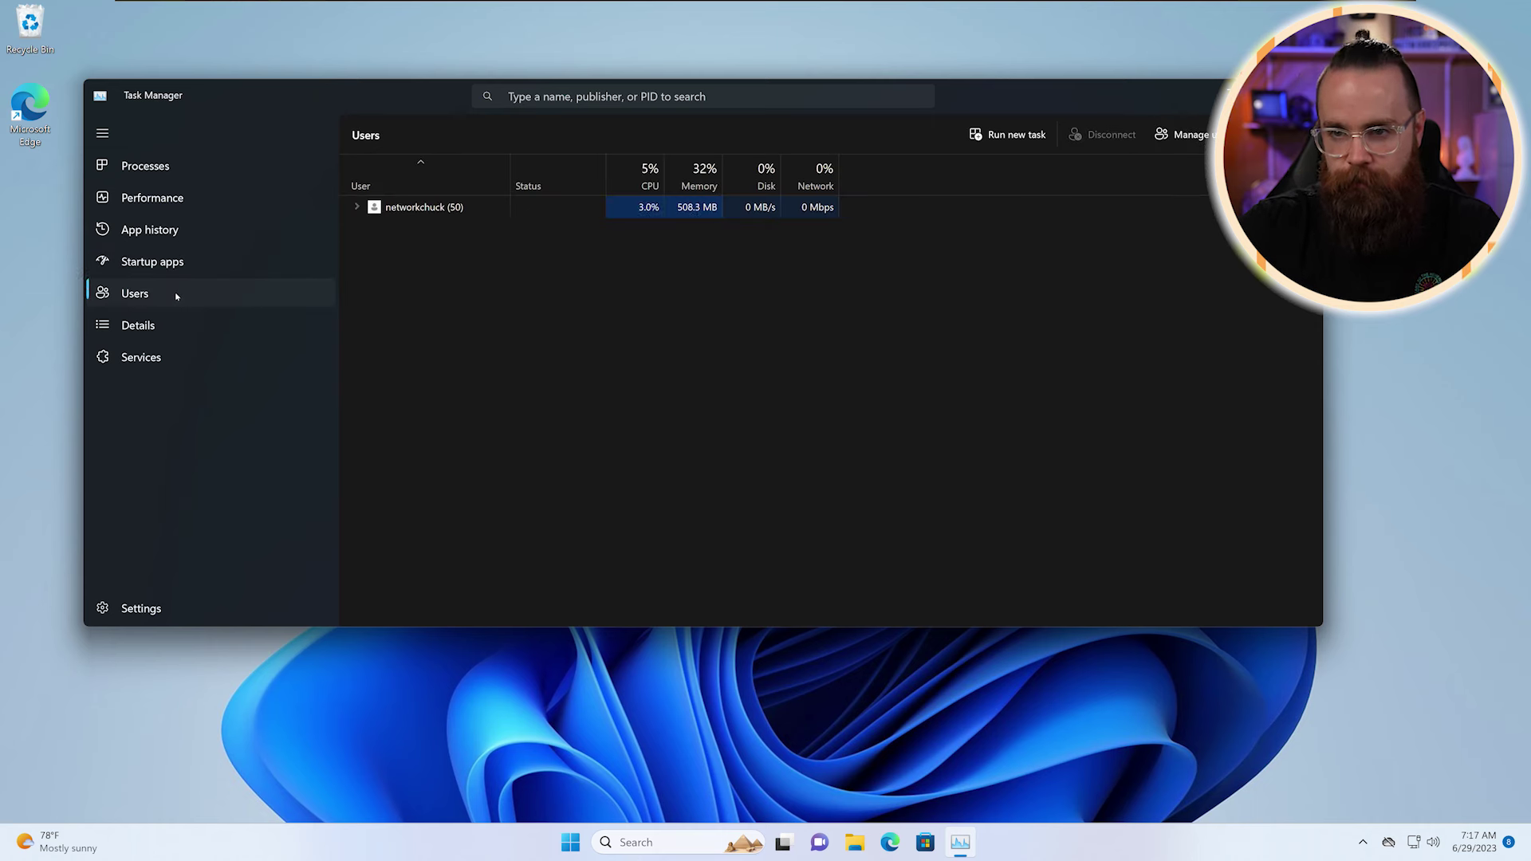
click(355, 206)
scroll(478, 414, down, 5)
scroll(466, 430, up, 5)
key(Left)
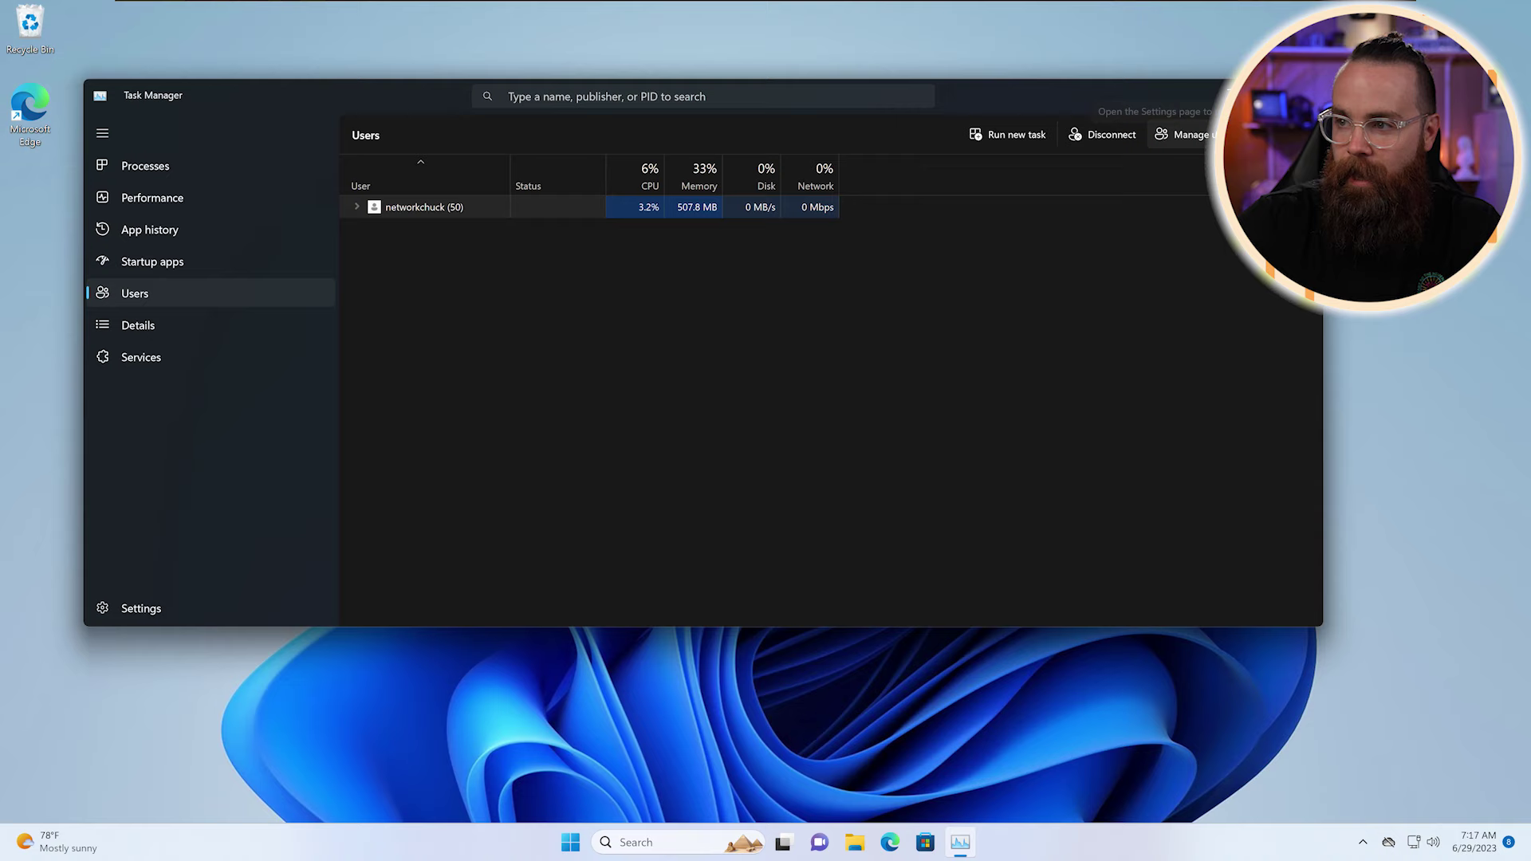
click(1194, 146)
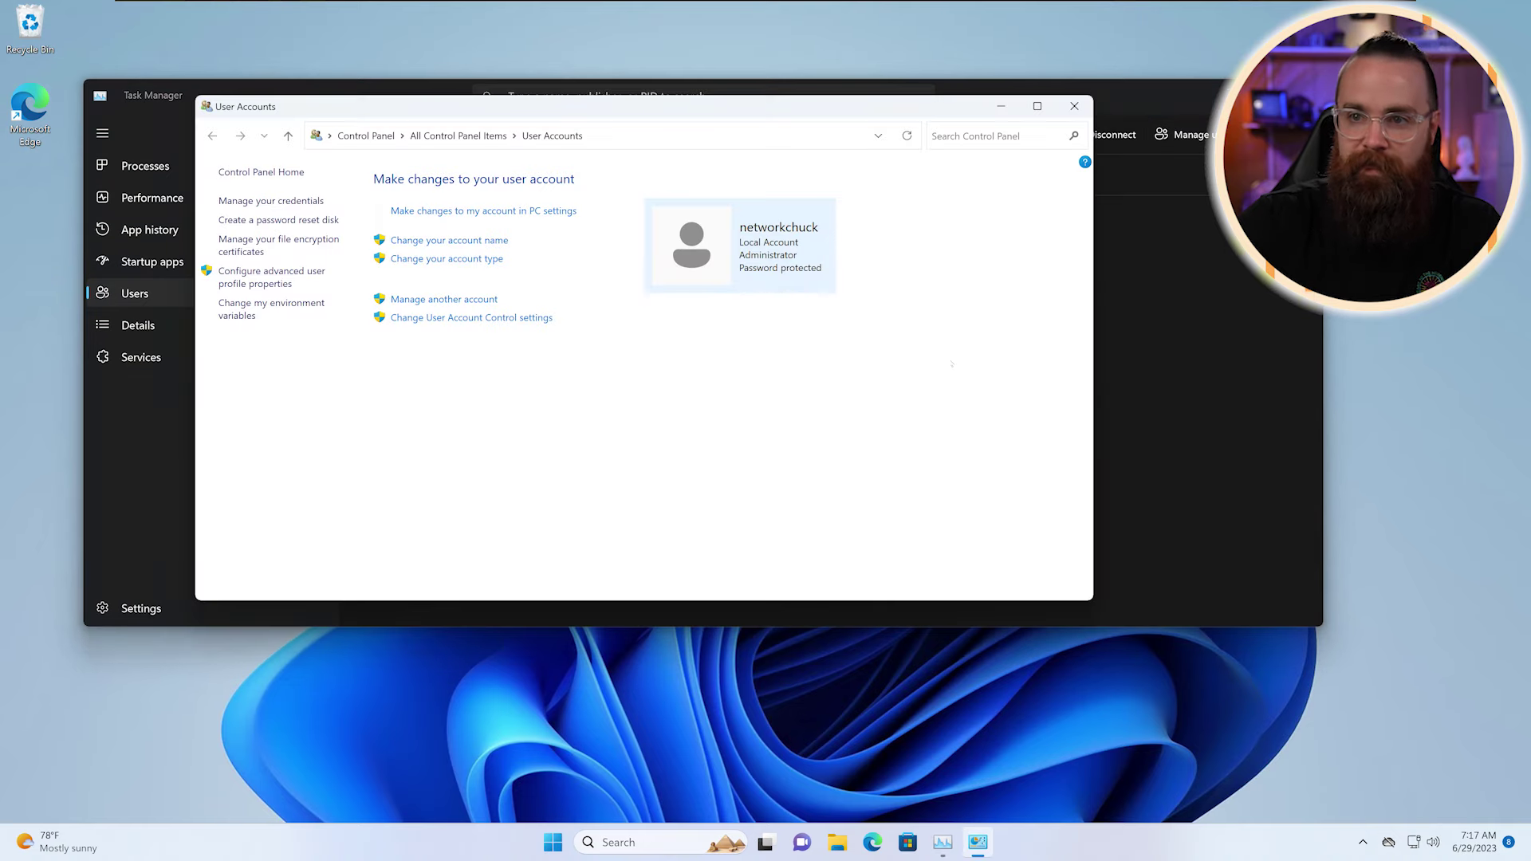